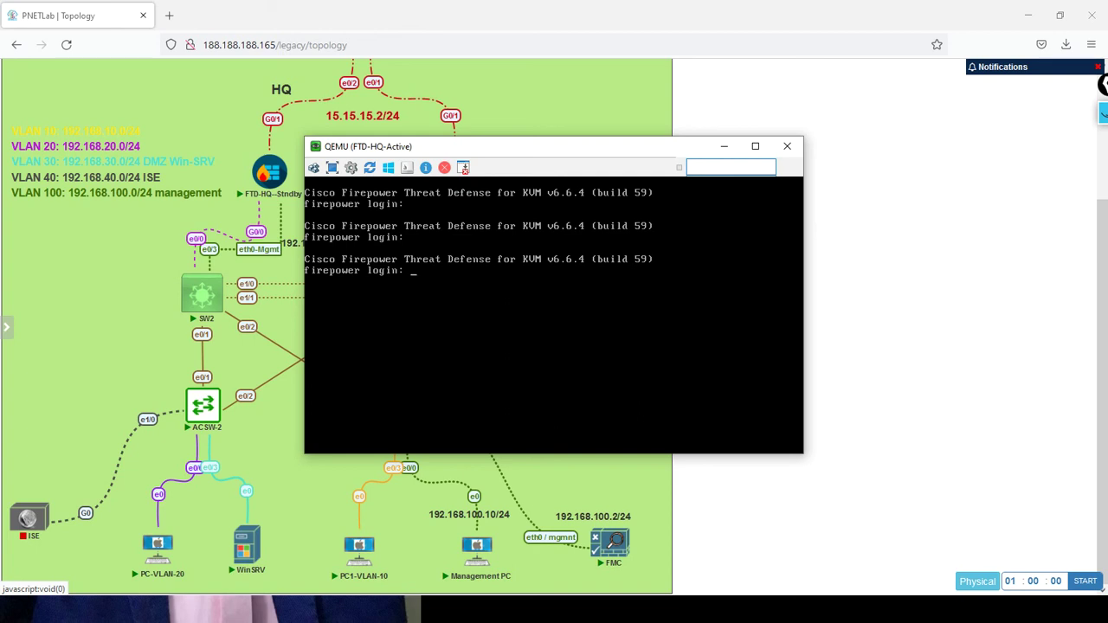
Log in to FTD-HQ-Active as admin and agree to the EULA after paging through it
{"action": "type", "text": "admin"}
{"action": "key", "text": "Return"}
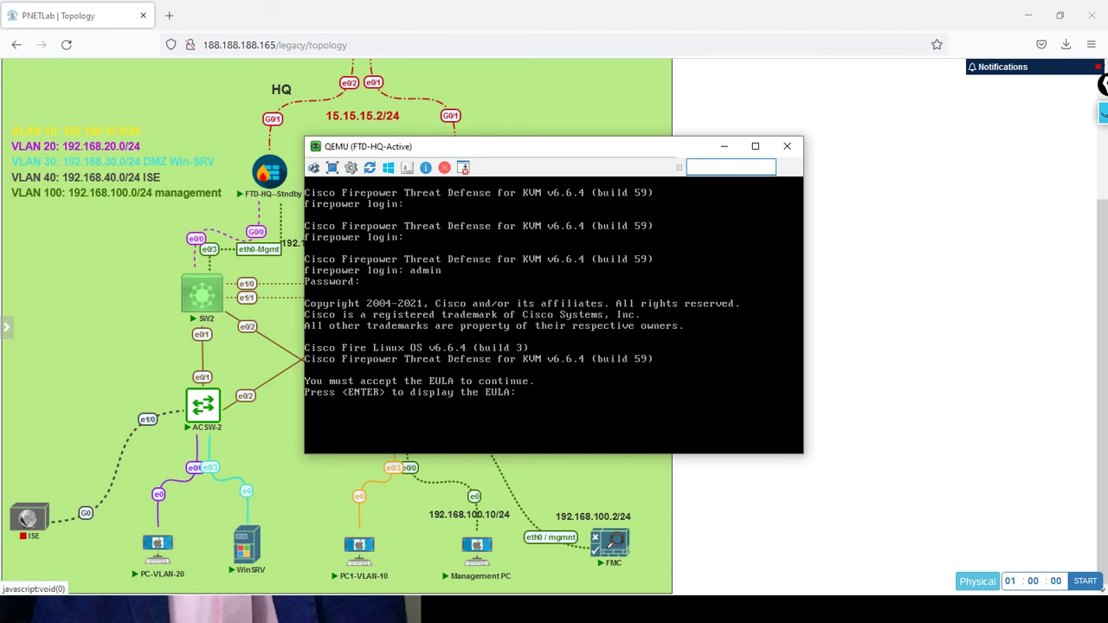
{"action": "key", "text": "Return"}
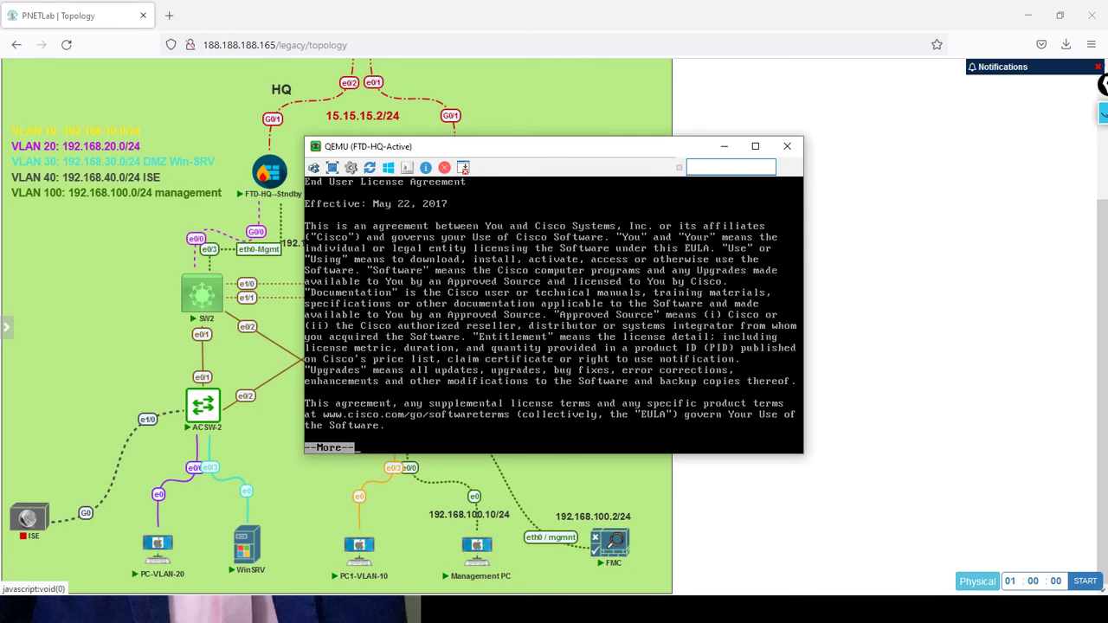
{"action": "key", "text": "space"}
{"action": "key", "text": "space"}
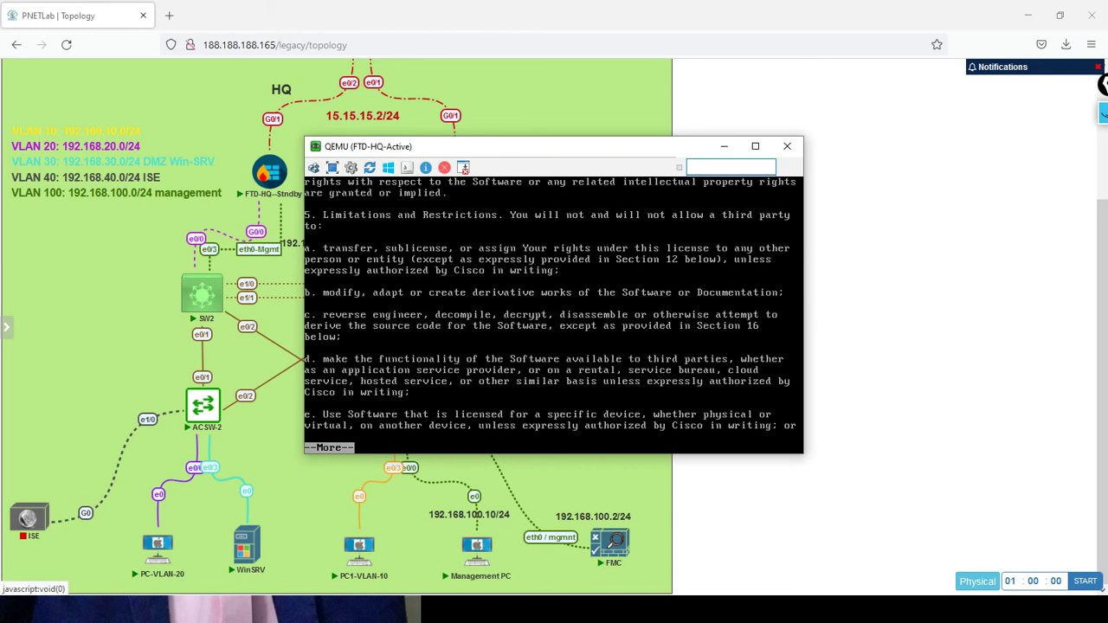
{"action": "key", "text": "space"}
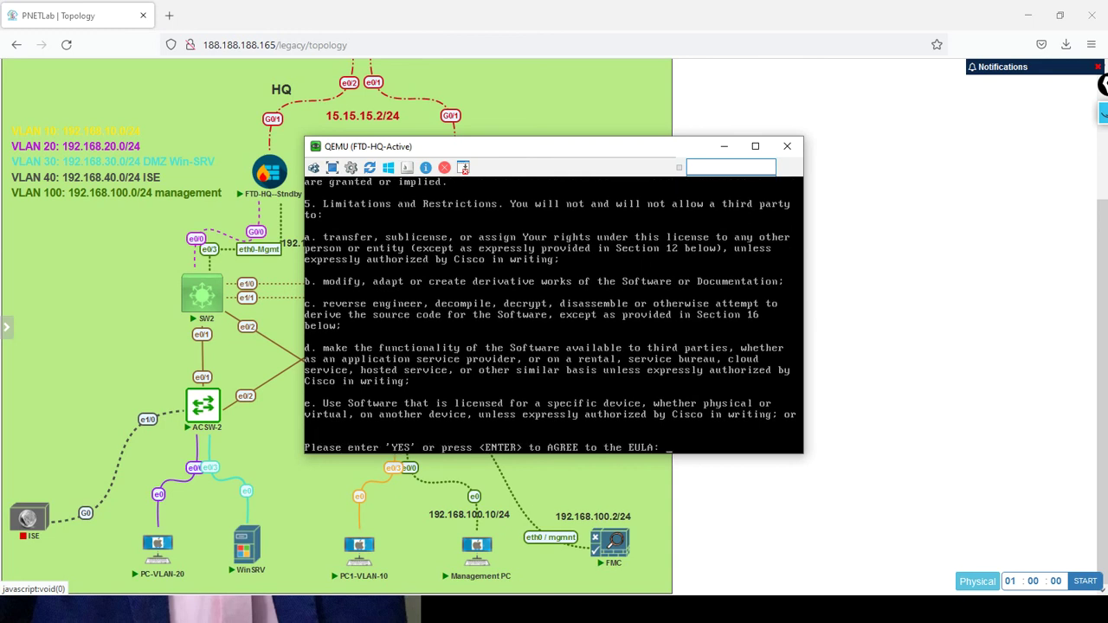
{"action": "key", "text": "Return"}
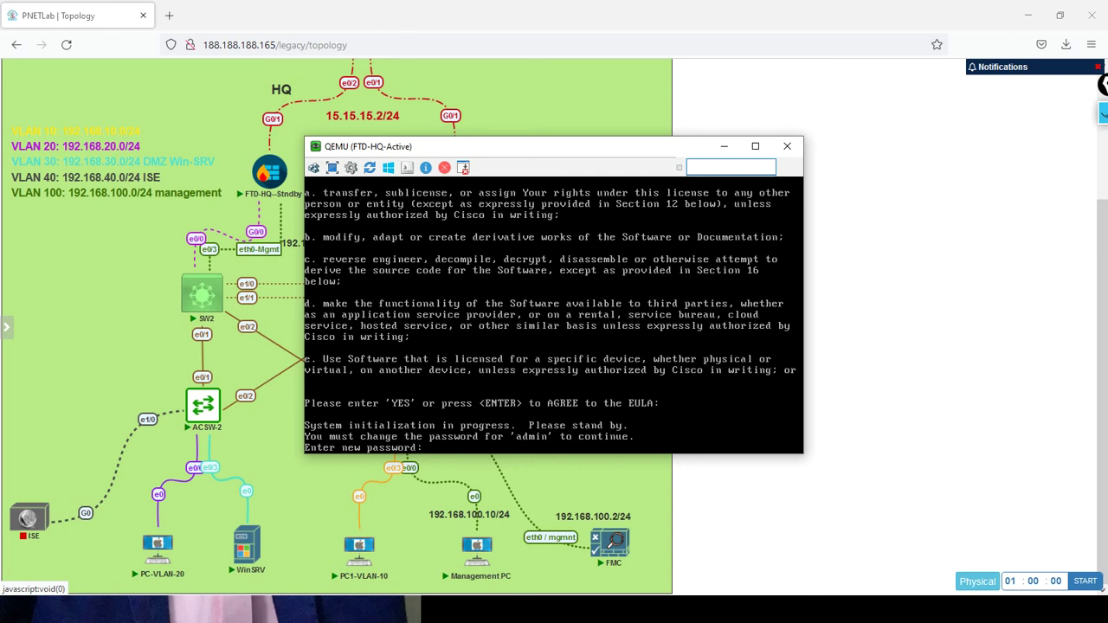
Set and confirm the new admin password, then choose IPv4 only with manual configuration
{"action": "key", "text": "Return"}
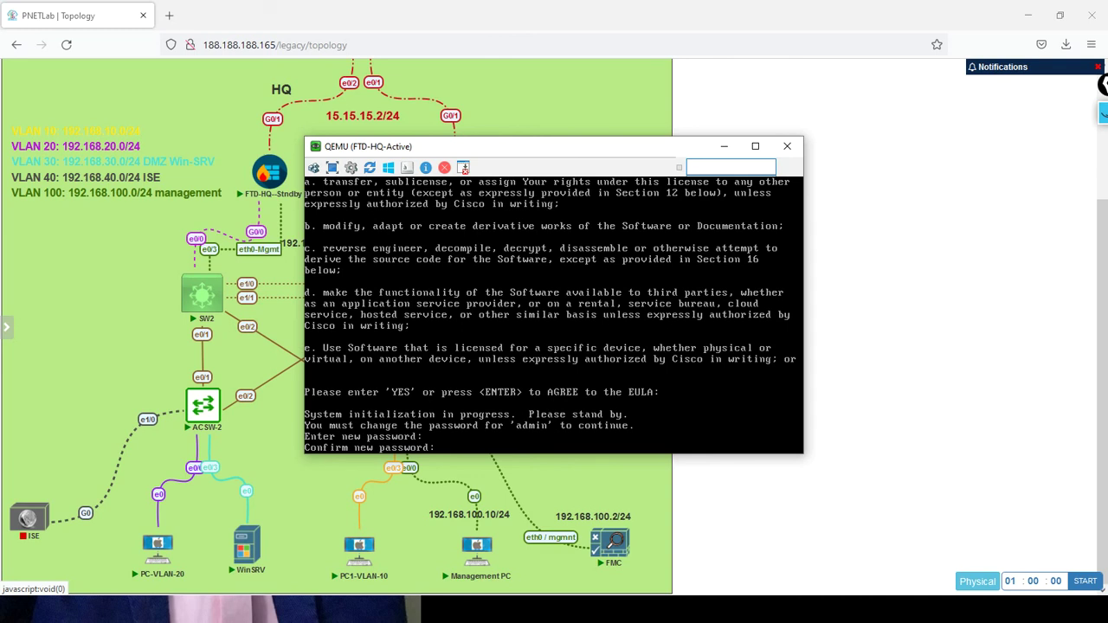
{"action": "key", "text": "Return"}
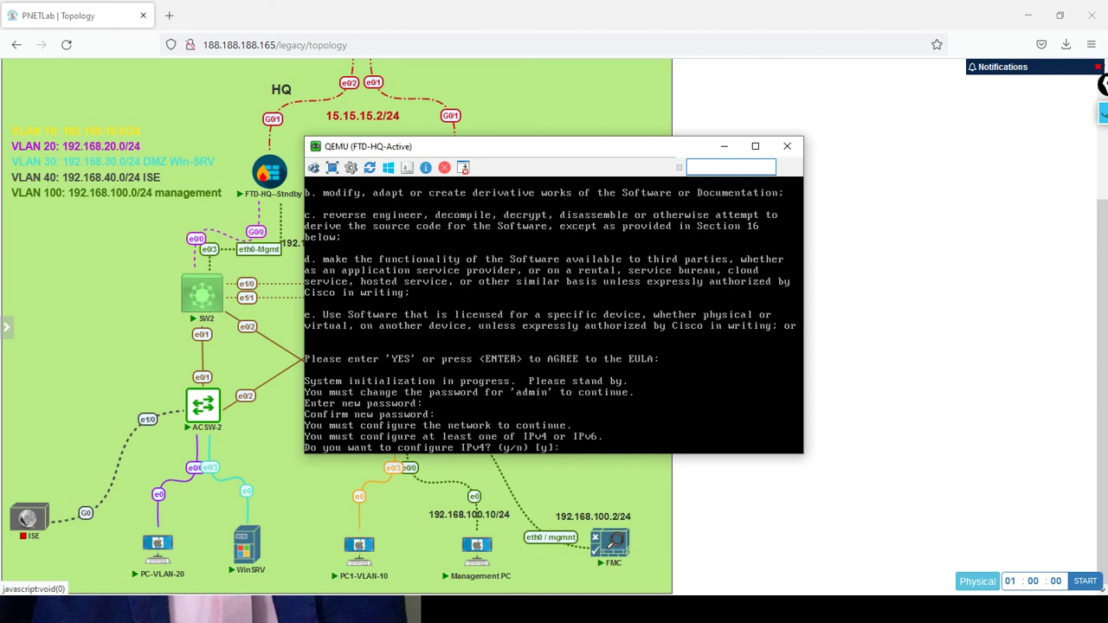
{"action": "key", "text": "Return"}
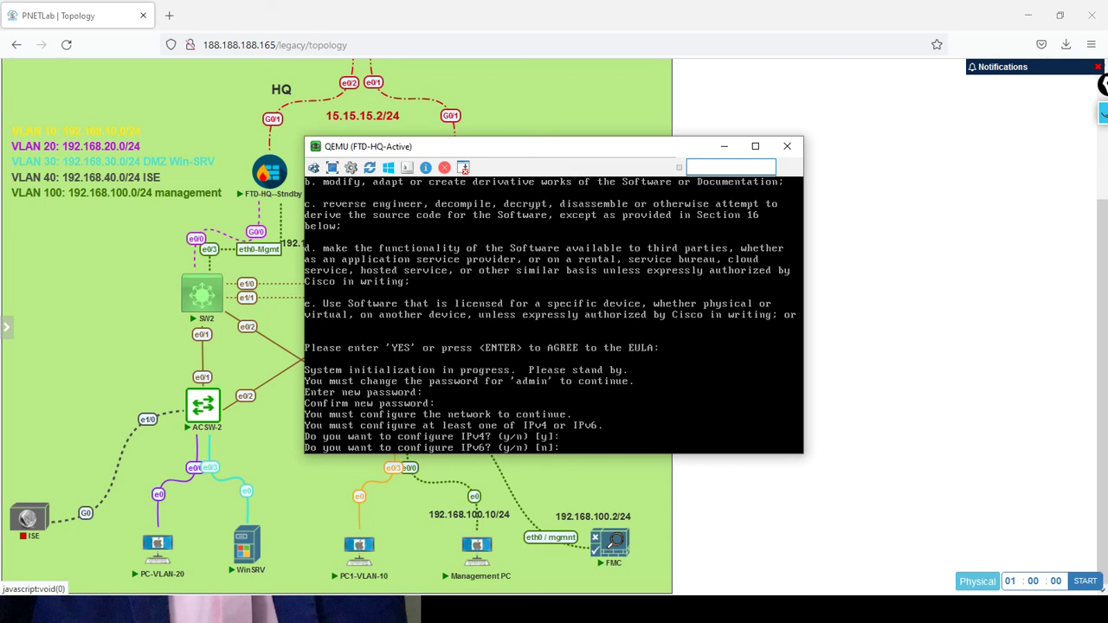
{"action": "key", "text": "Return"}
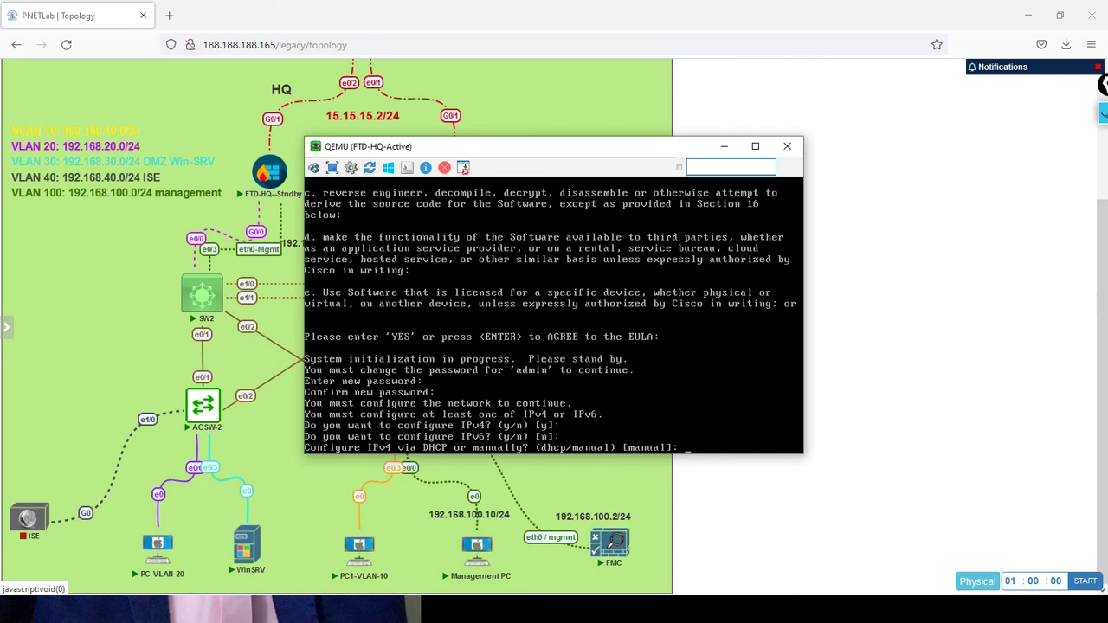
{"action": "key", "text": "Return"}
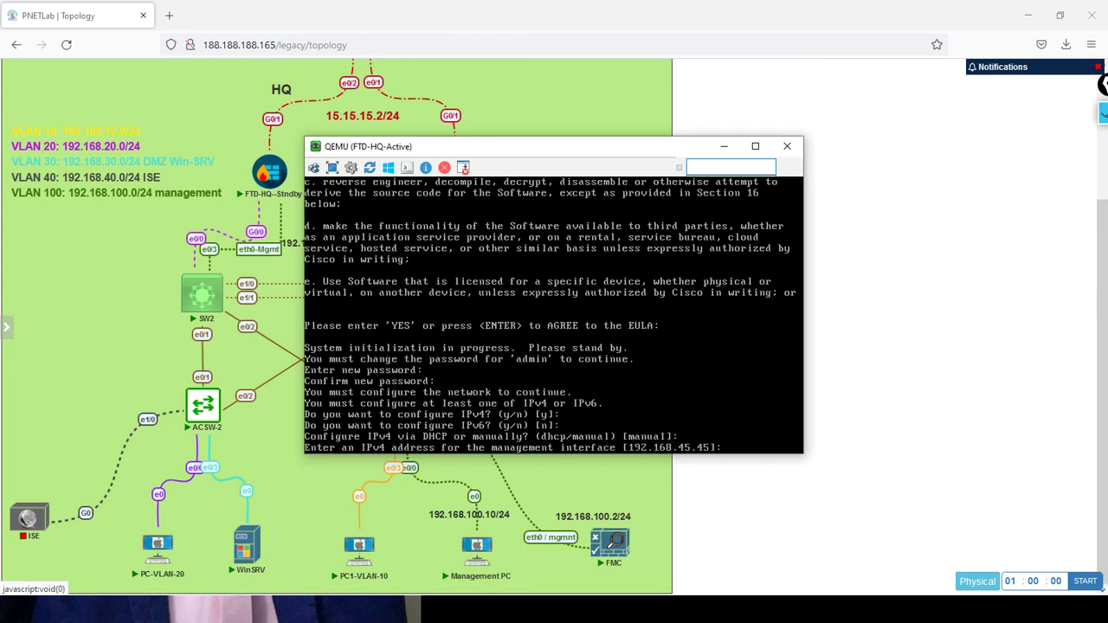
Enter management address 192.168.100.3, default netmask 255.255.255.0 and gateway 192.168.100.1
{"action": "left_click_drag", "start_coordinate": [463, 154], "coordinate": [731, 82]}
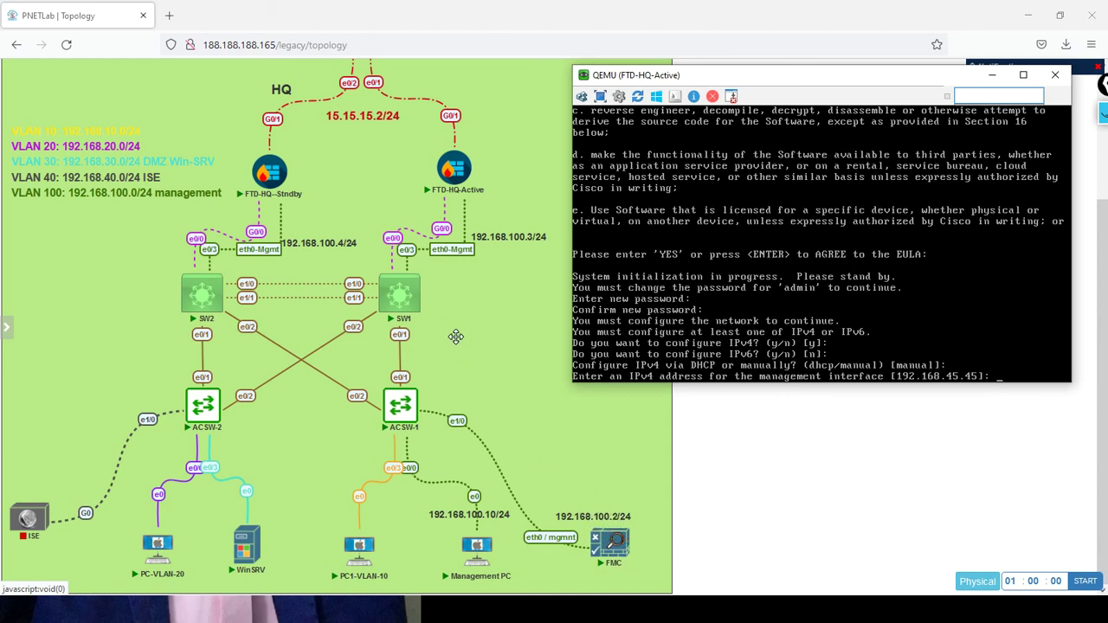
{"action": "mouse_move", "coordinate": [461, 180]}
{"action": "type", "text": "168.100.3"}
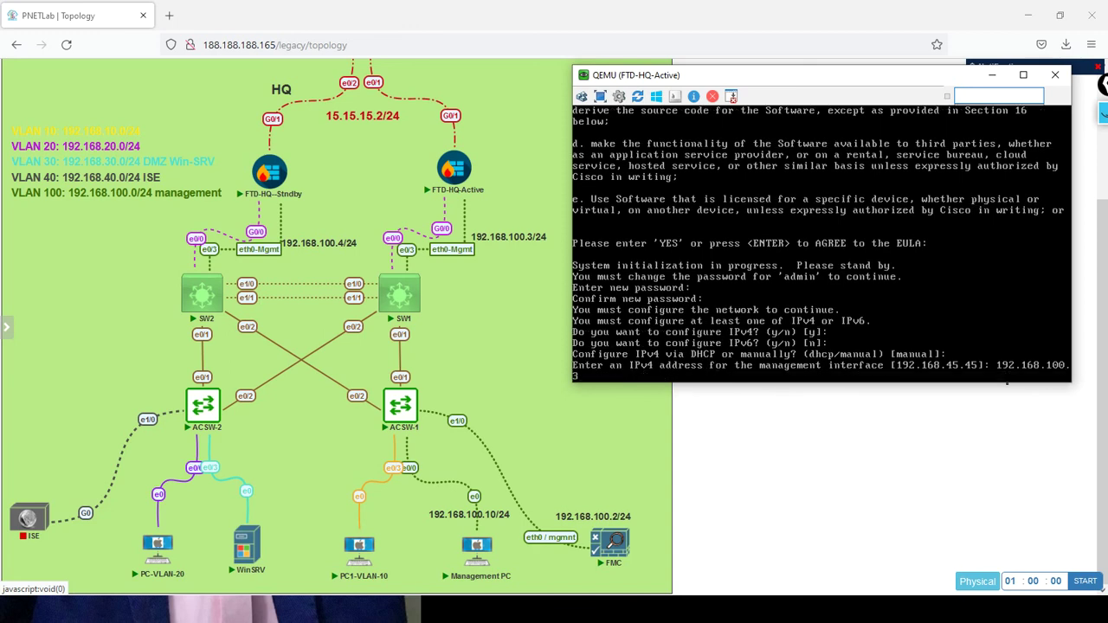
{"action": "key", "text": "Return"}
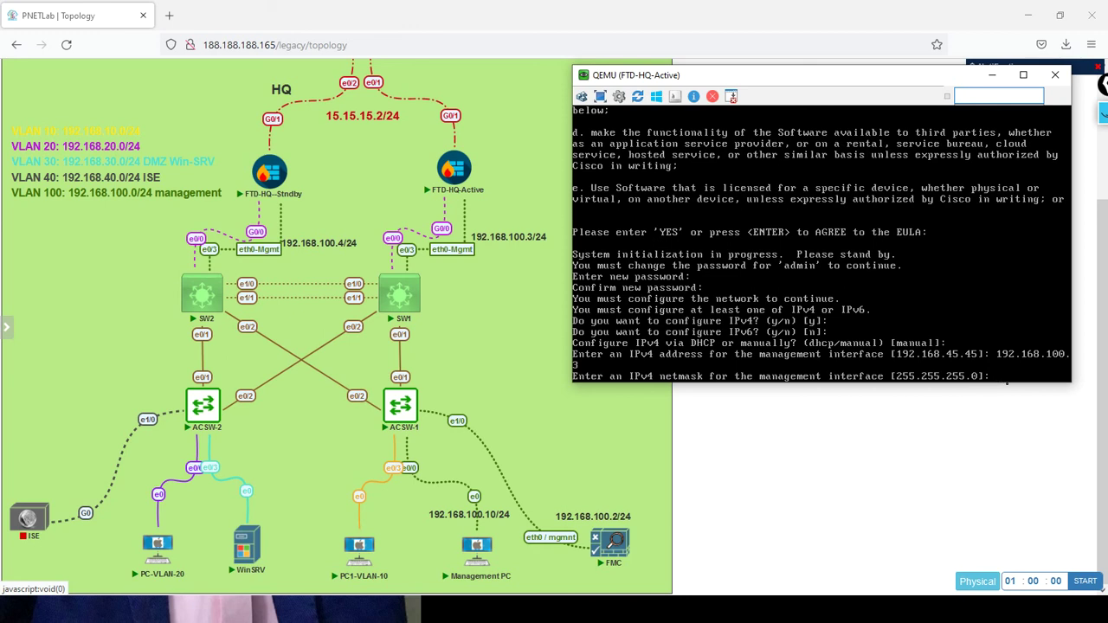
{"action": "key", "text": "Return"}
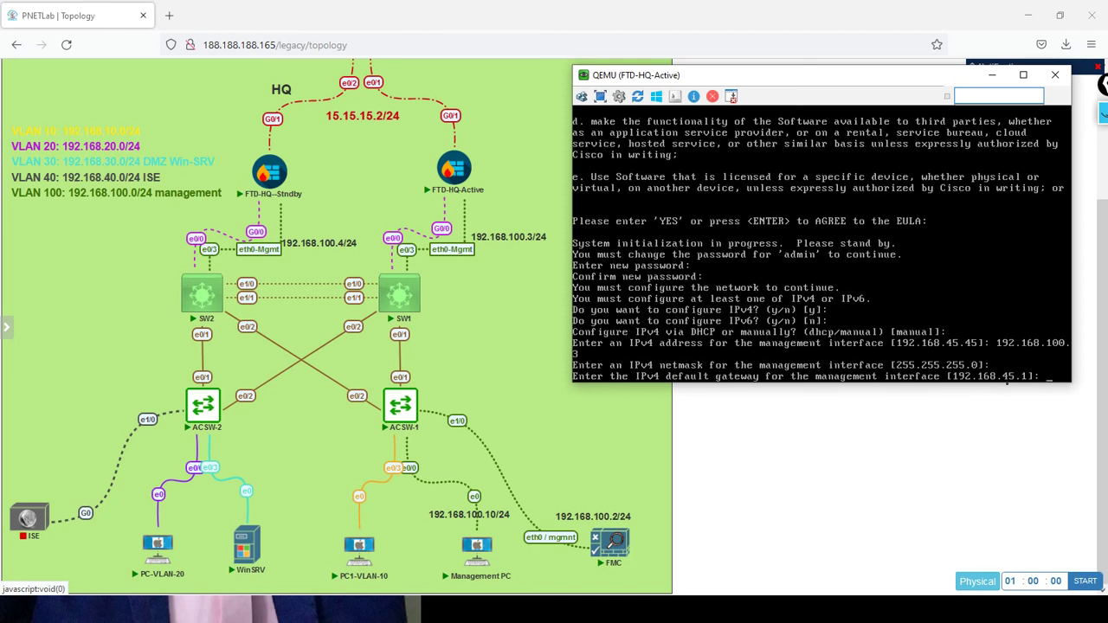
{"action": "type", "text": "192.168.100.1"}
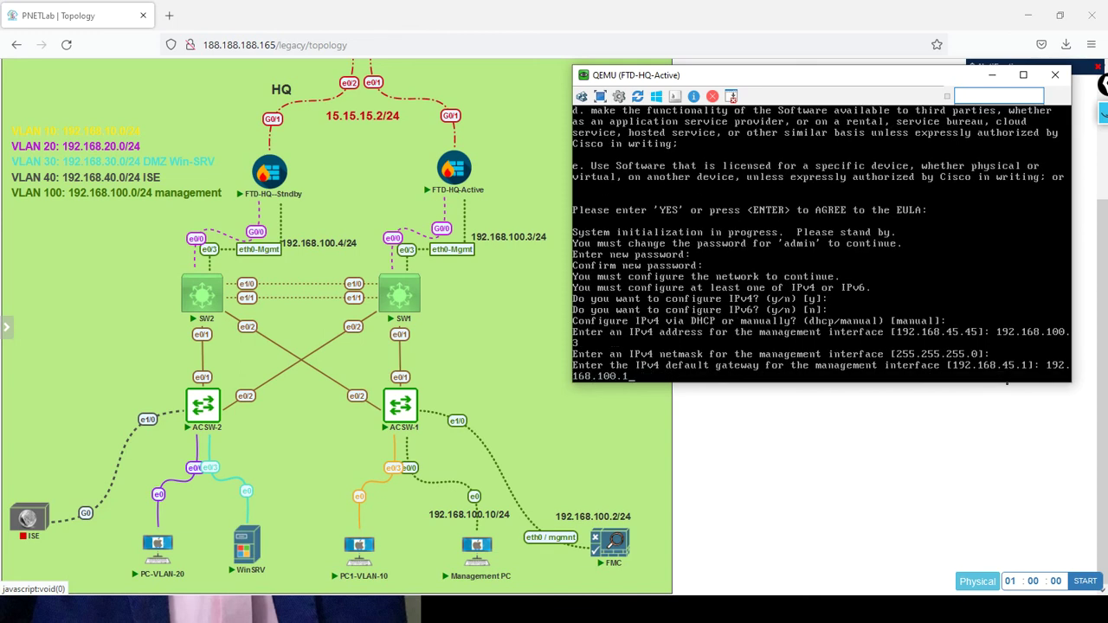
{"action": "key", "text": "Return"}
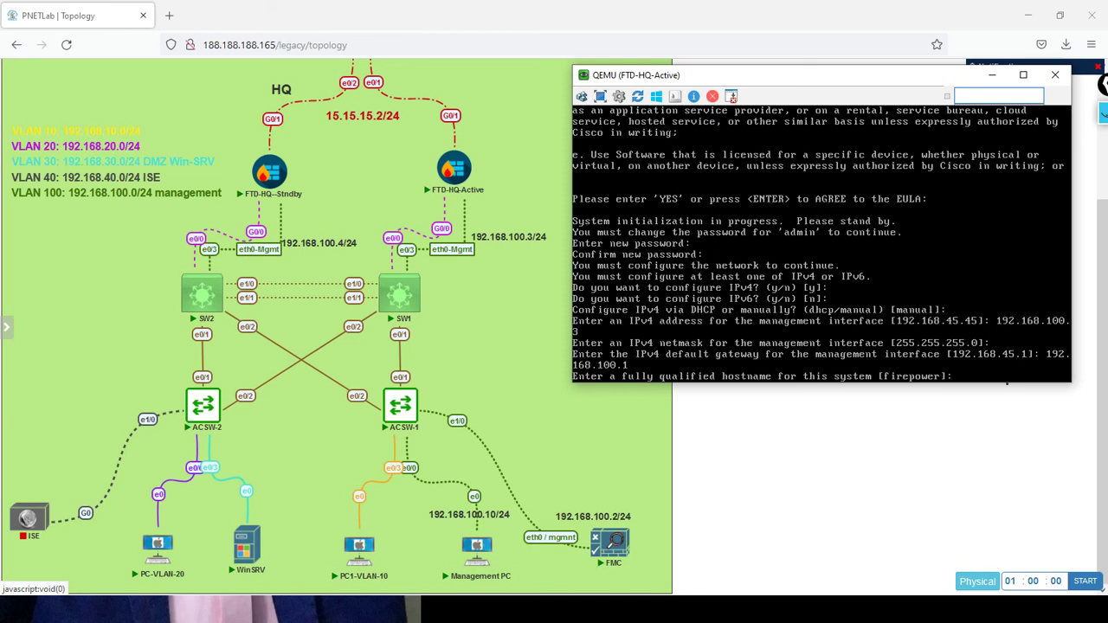
Set hostname FTD-HQ-Active, DNS server 8.8.8.8 and search domain CCIE.LOCAL
{"action": "type", "text": "FTD-HQ-Active"}
{"action": "key", "text": "Return"}
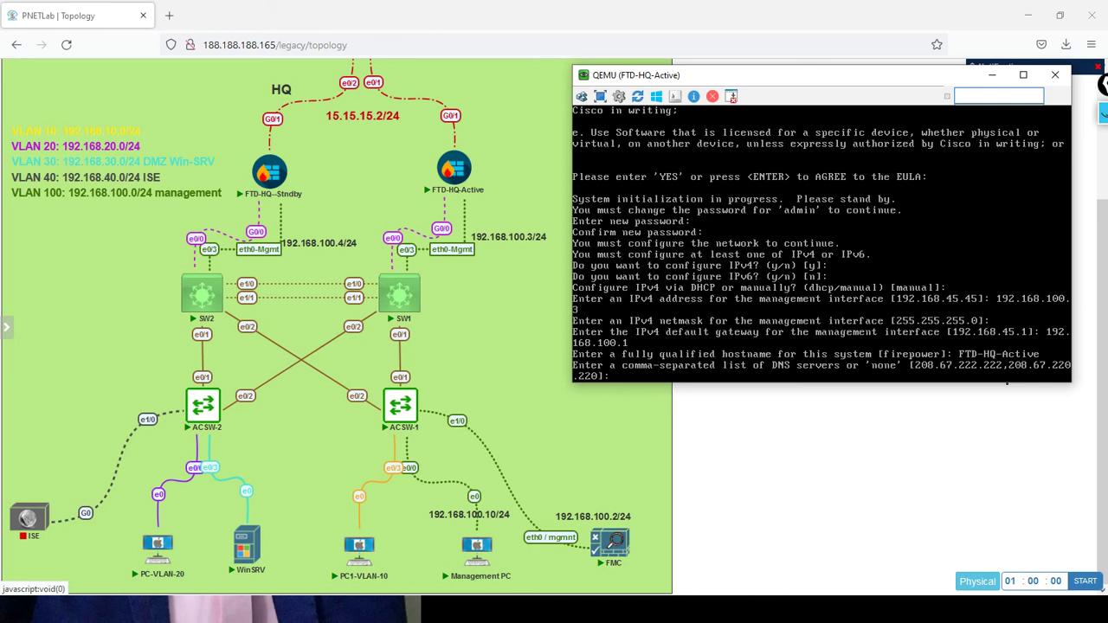
{"action": "type", "text": "8.8.8.8"}
{"action": "key", "text": "Return"}
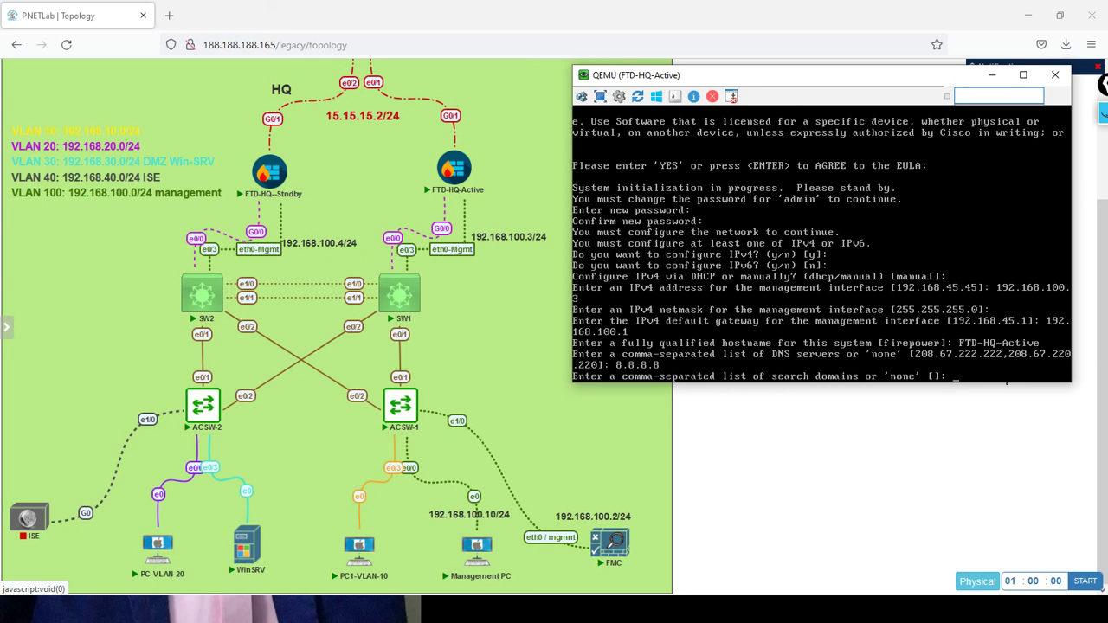
{"action": "type", "text": "CCIE.LOCAL"}
{"action": "key", "text": "Return"}
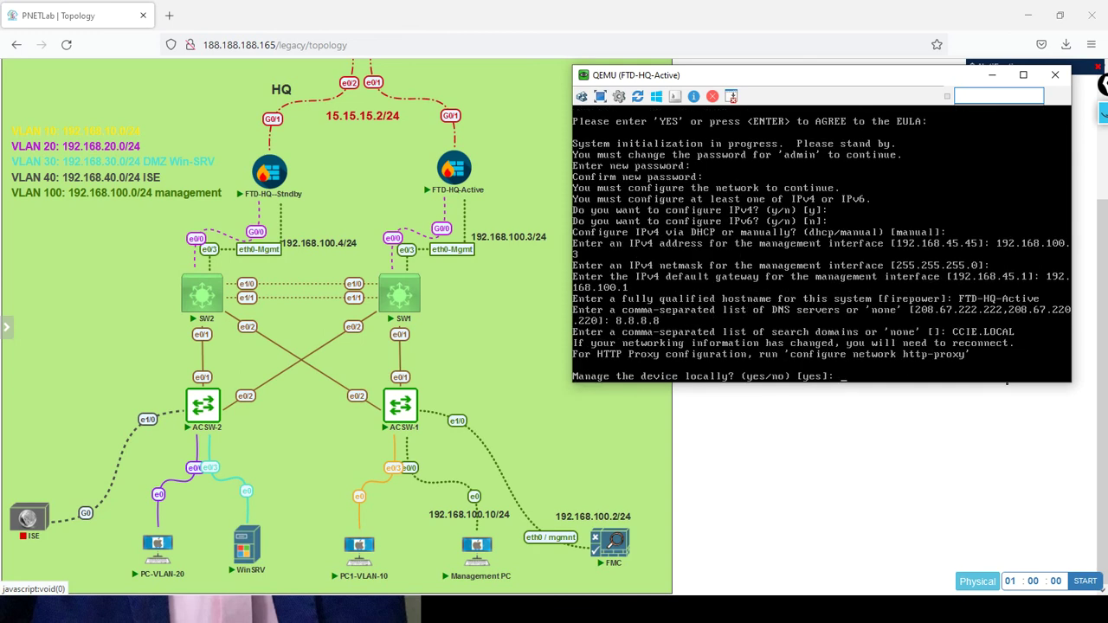
Decline local management with 'no' and keep the default routed firewall mode
{"action": "type", "text": "no"}
{"action": "key", "text": "Return"}
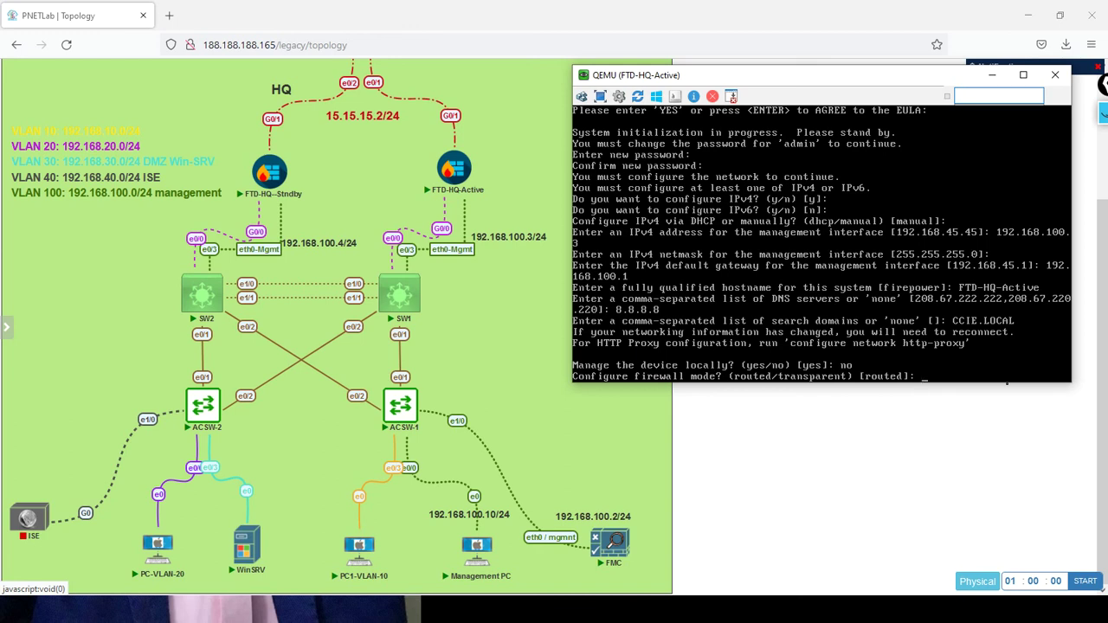
{"action": "key", "text": "Return"}
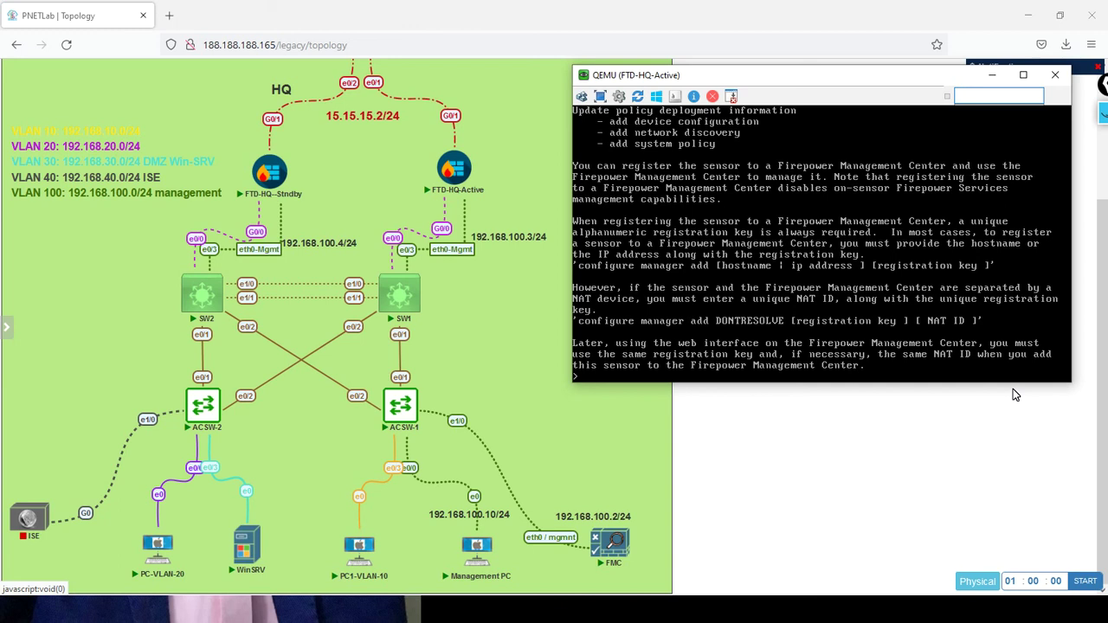
Run 'configure manager add 192.168.100.2' with the registration key
{"action": "type", "text": "configure manager add 192"}
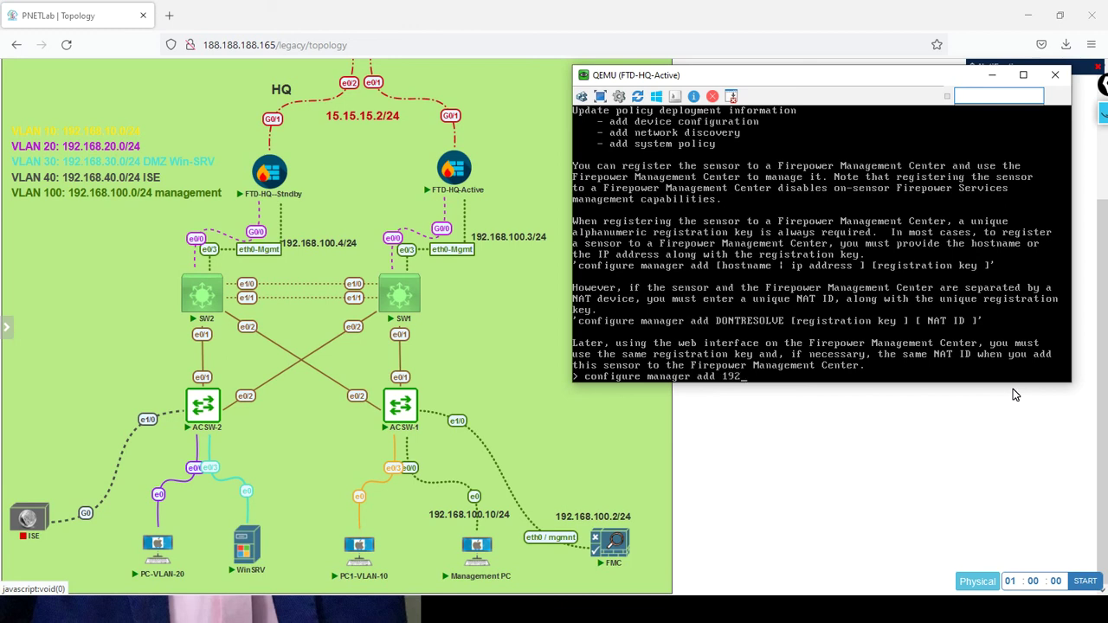
{"action": "type", "text": ".168.100.2"}
{"action": "type", "text": "admin123"}
{"action": "key", "text": "Return"}
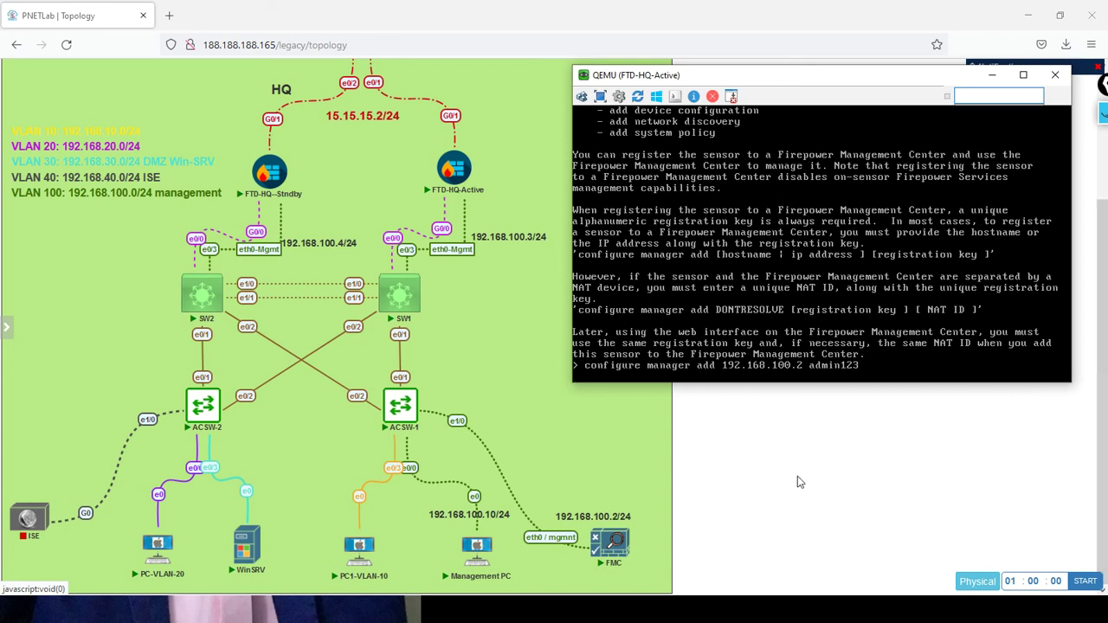
Check the FMC console's initialization progress in the VNC viewer, then close it
{"action": "left_click", "coordinate": [619, 555]}
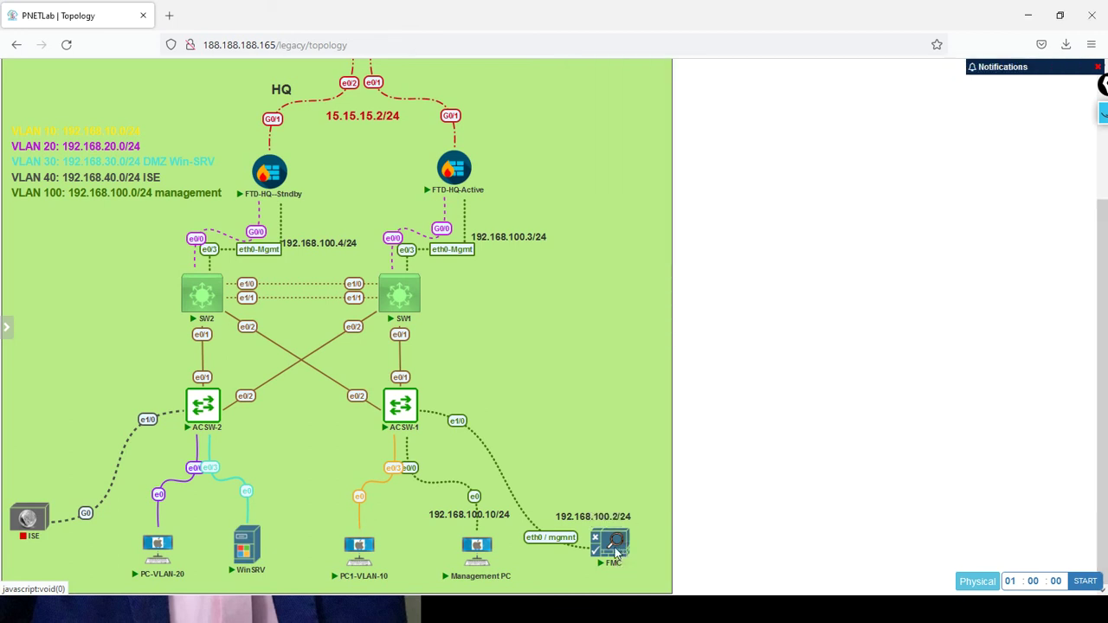
{"action": "left_click", "coordinate": [585, 148]}
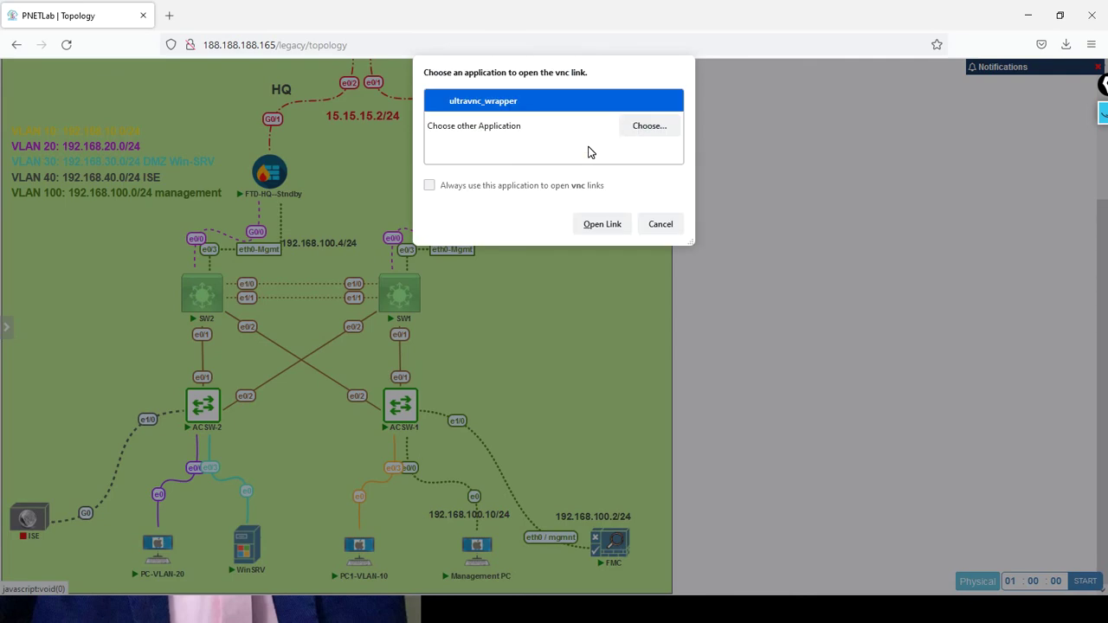
{"action": "left_click", "coordinate": [592, 225]}
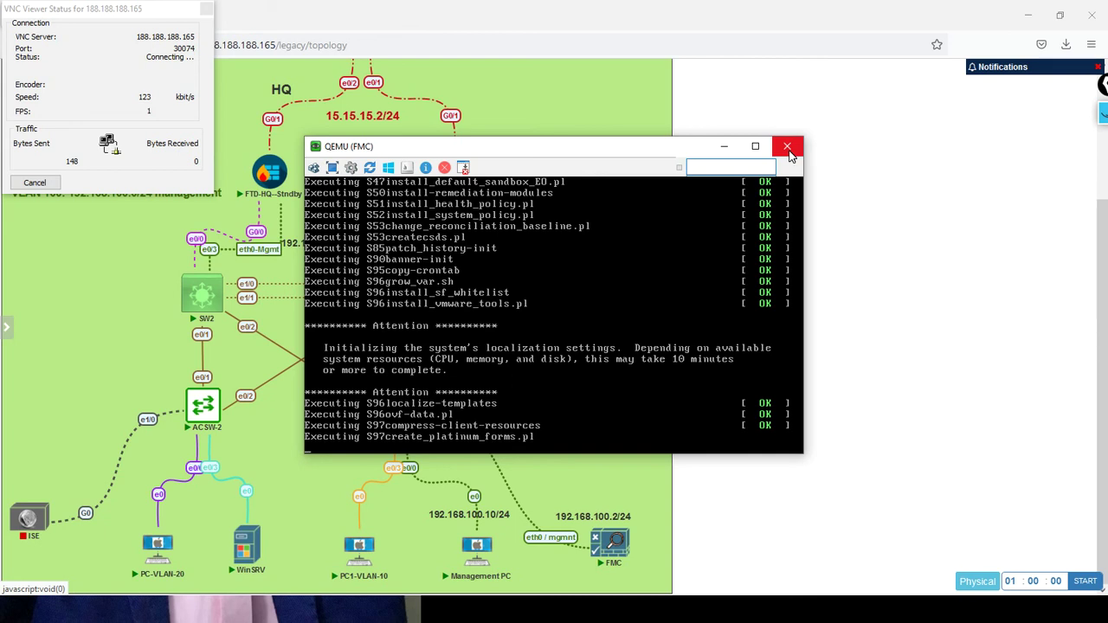
{"action": "left_click", "coordinate": [788, 151]}
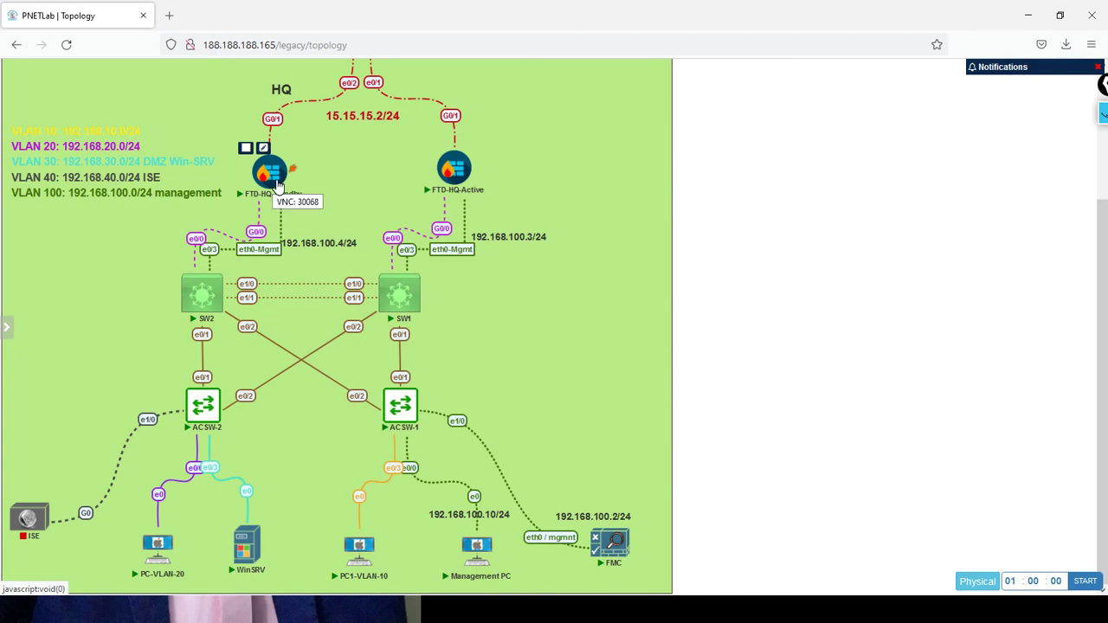
{"action": "left_click", "coordinate": [275, 180]}
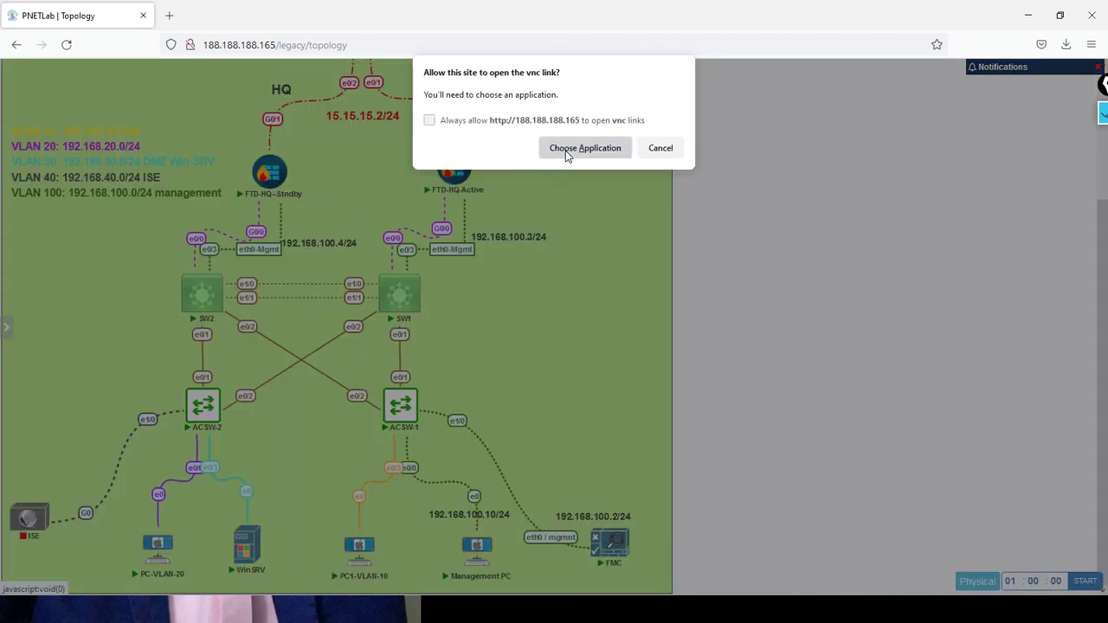
Open the FTD-HQ-Standby console, log in as admin and accept the license agreement
{"action": "left_click", "coordinate": [569, 151]}
{"action": "left_click", "coordinate": [609, 223]}
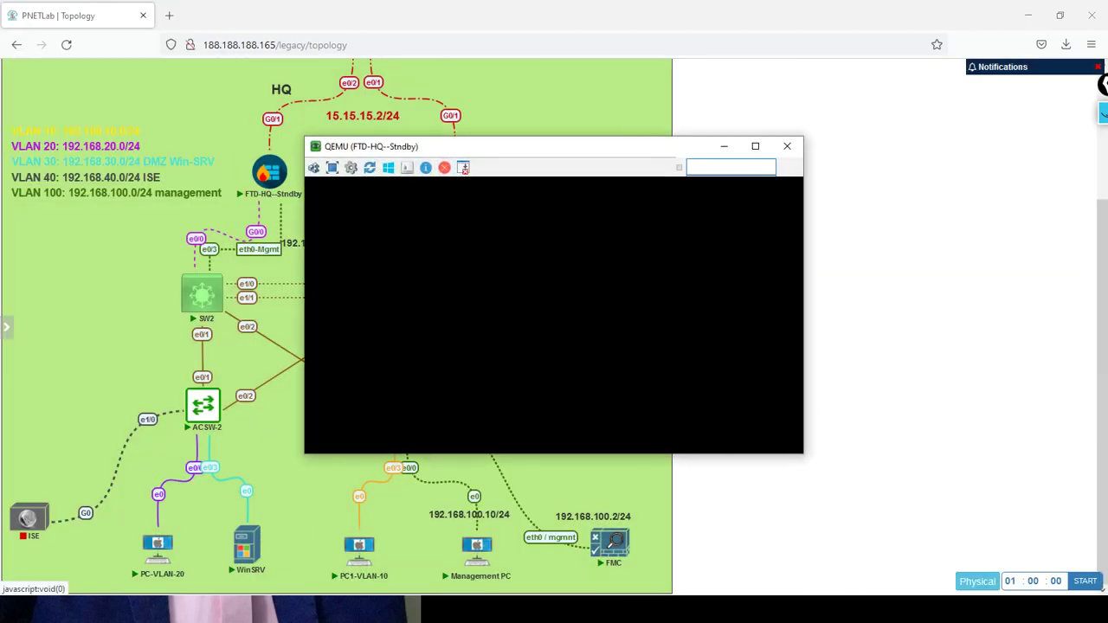
{"action": "left_click_drag", "start_coordinate": [510, 156], "coordinate": [746, 117]}
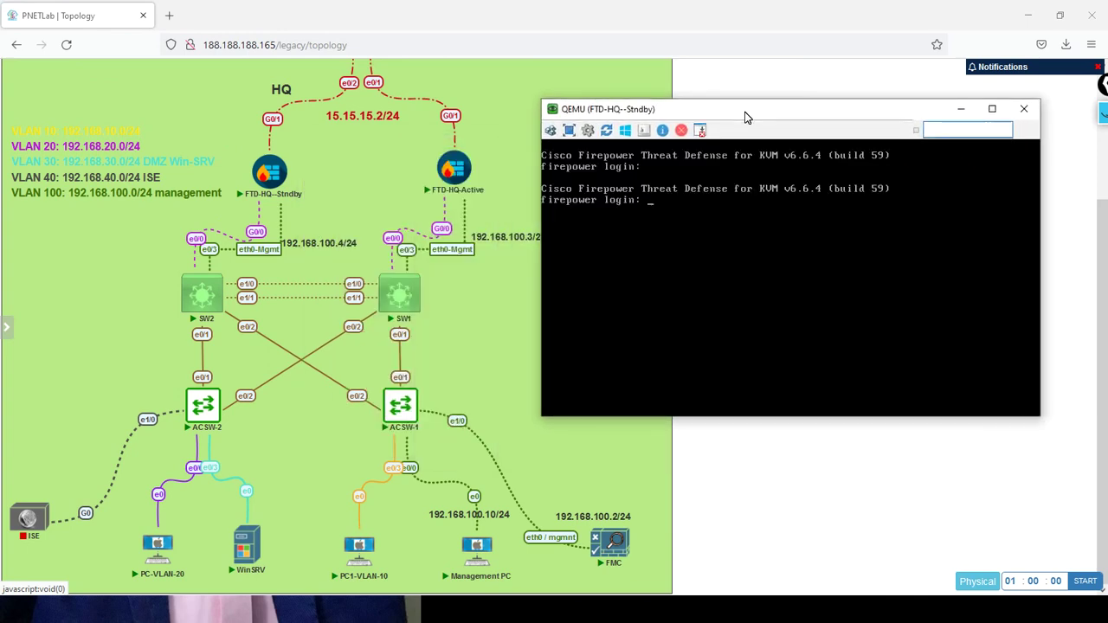
{"action": "type", "text": "admin"}
{"action": "key", "text": "Return"}
{"action": "key", "text": "Return"}
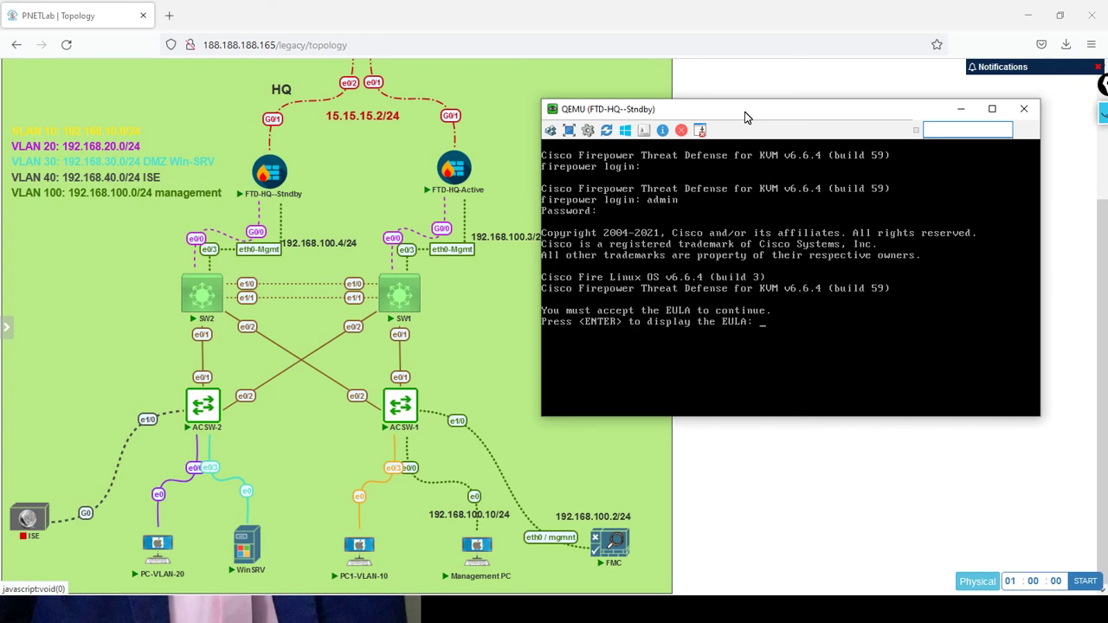
{"action": "key", "text": "Return"}
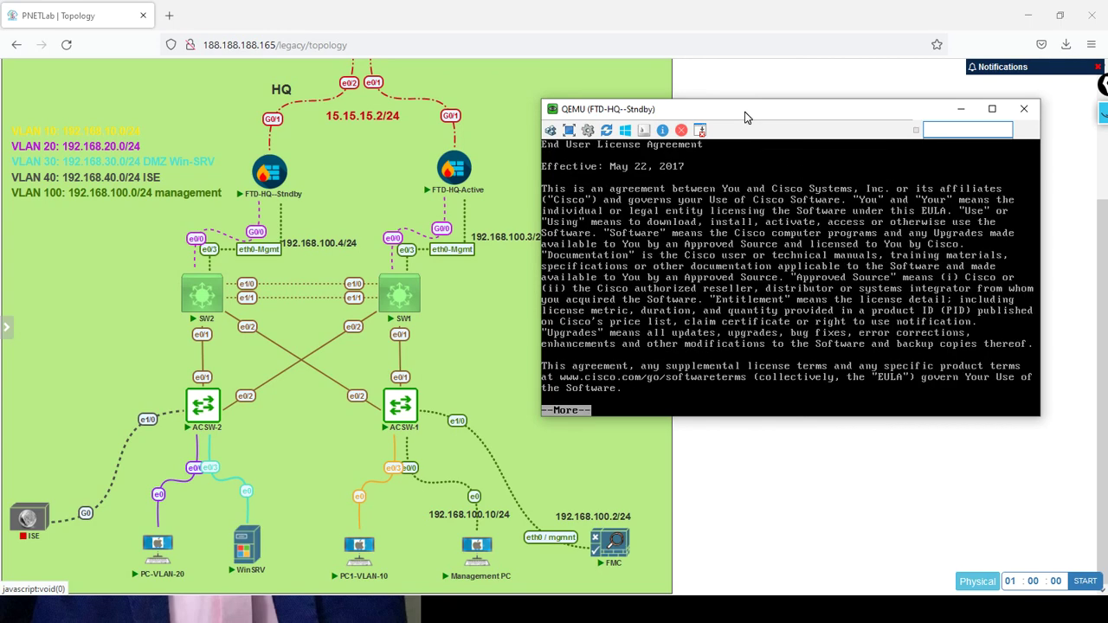
{"action": "key", "text": "Return"}
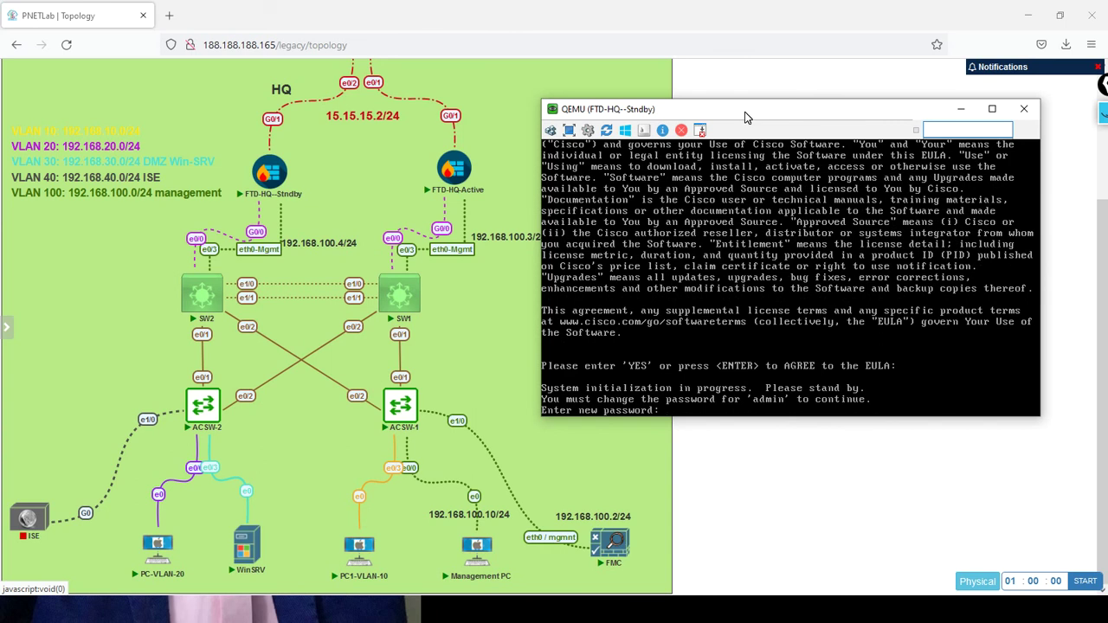
Set and confirm the new admin password, choosing IPv4 only with manual configuration
{"action": "key", "text": "Return"}
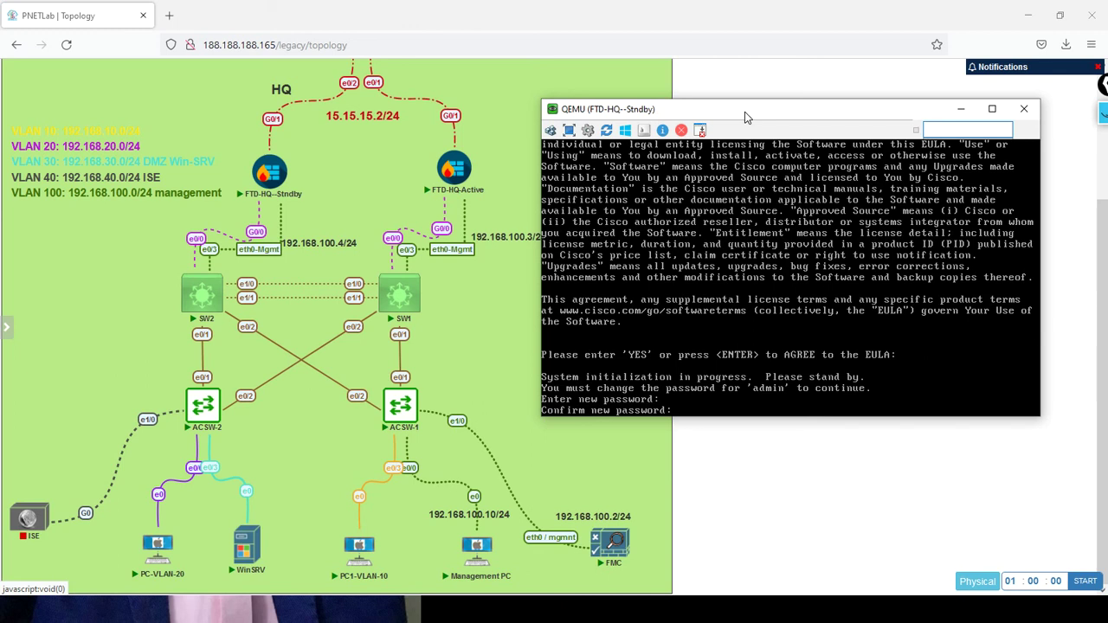
{"action": "key", "text": "Return"}
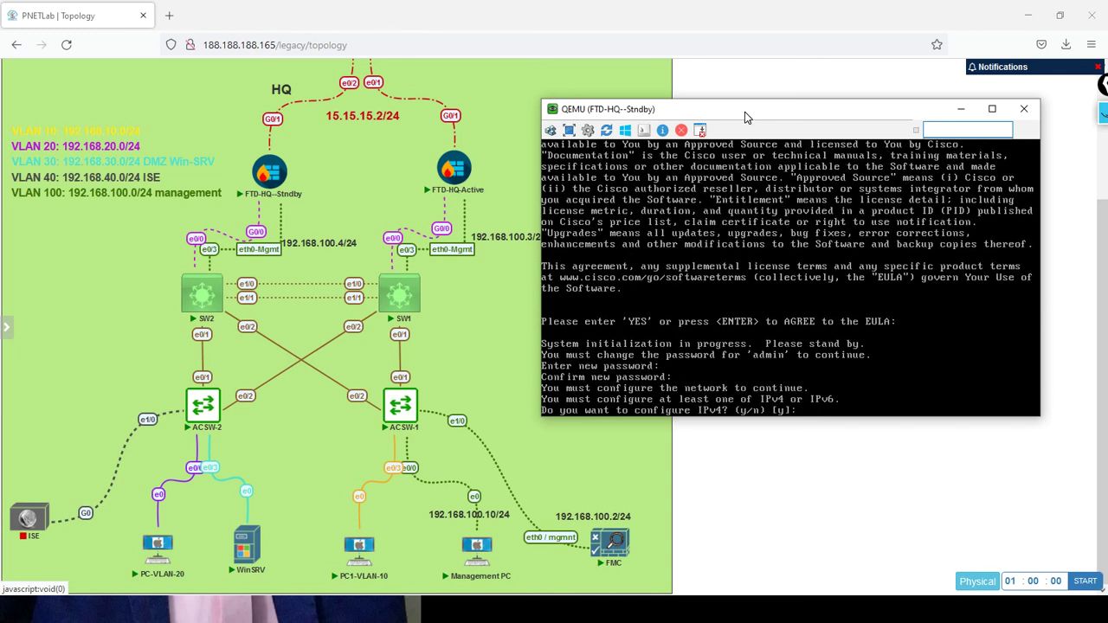
{"action": "key", "text": "Return"}
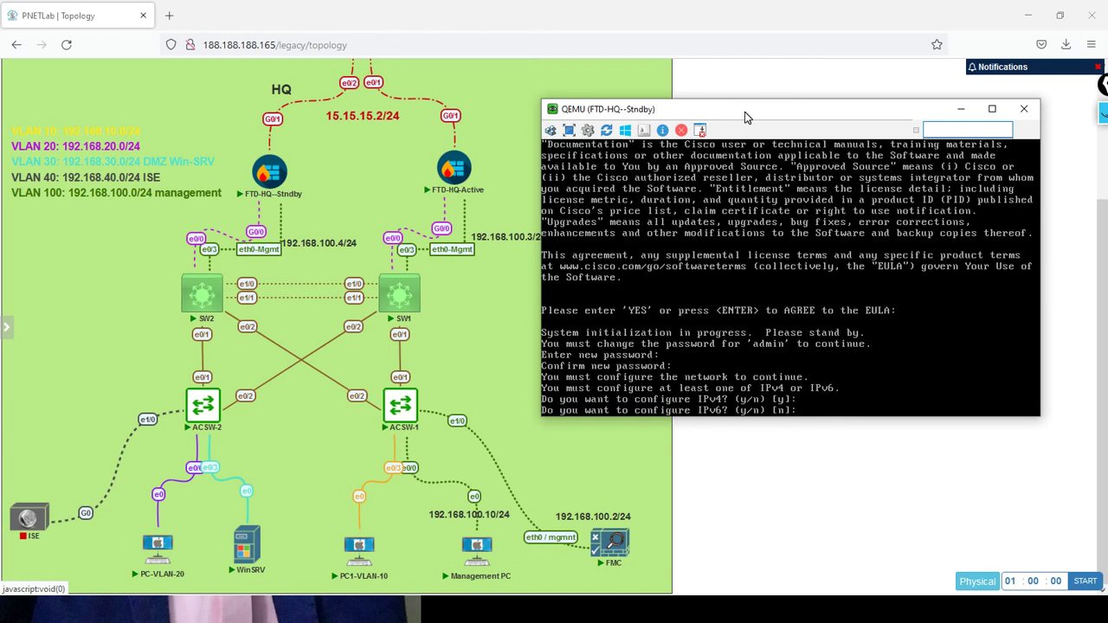
{"action": "key", "text": "Return"}
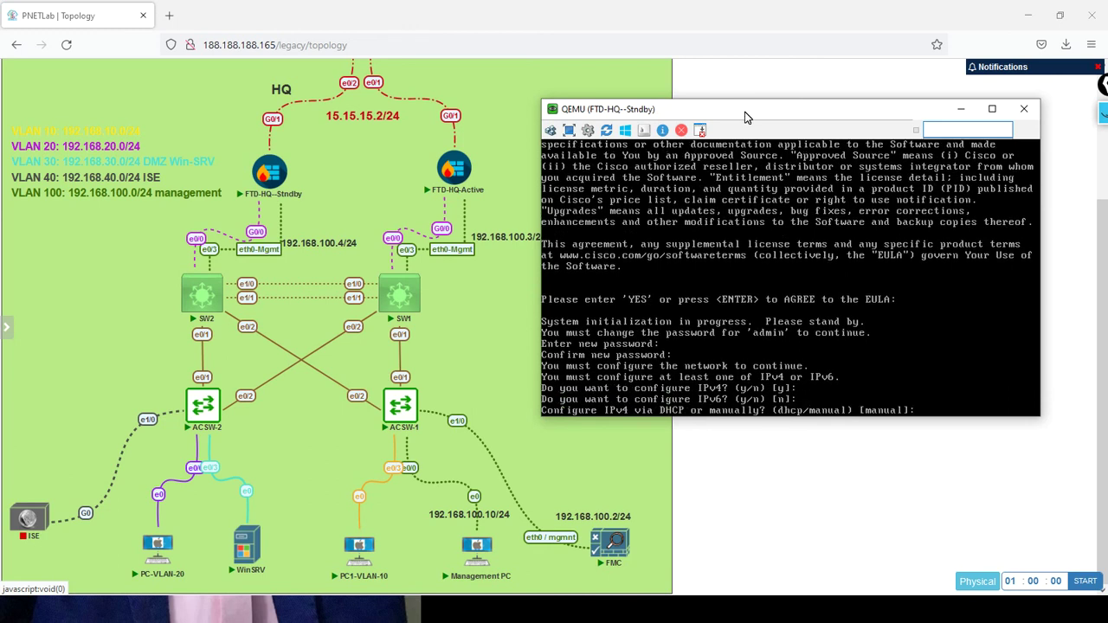
{"action": "key", "text": "Return"}
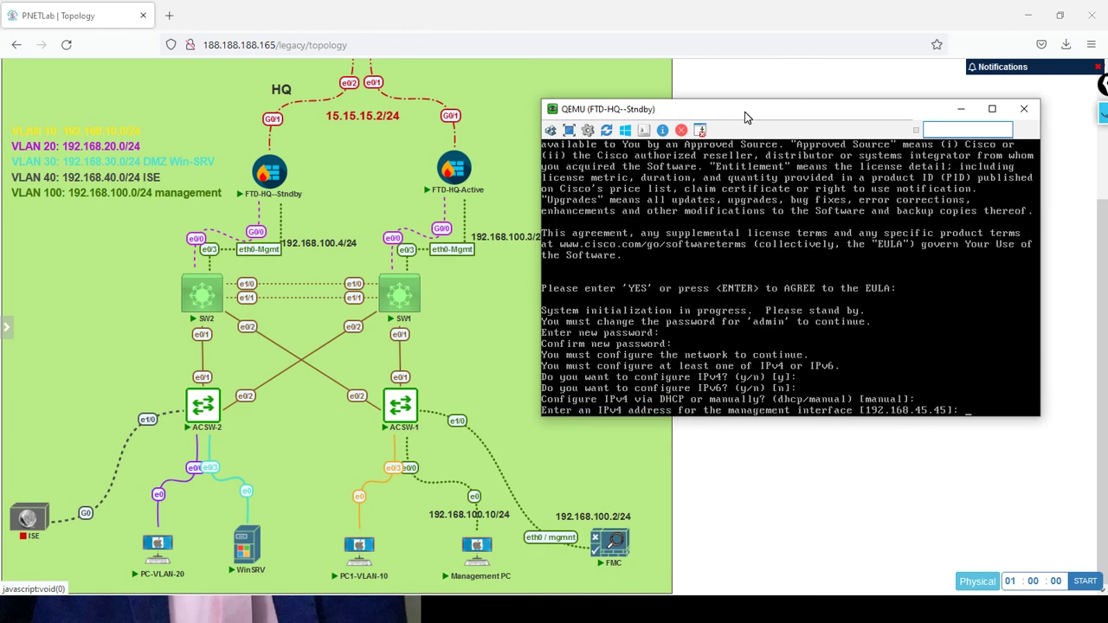
Enter management address 192.168.100.4, default netmask 255.255.255.0 and gateway 192.168.100.1
{"action": "type", "text": "192.168.100.4"}
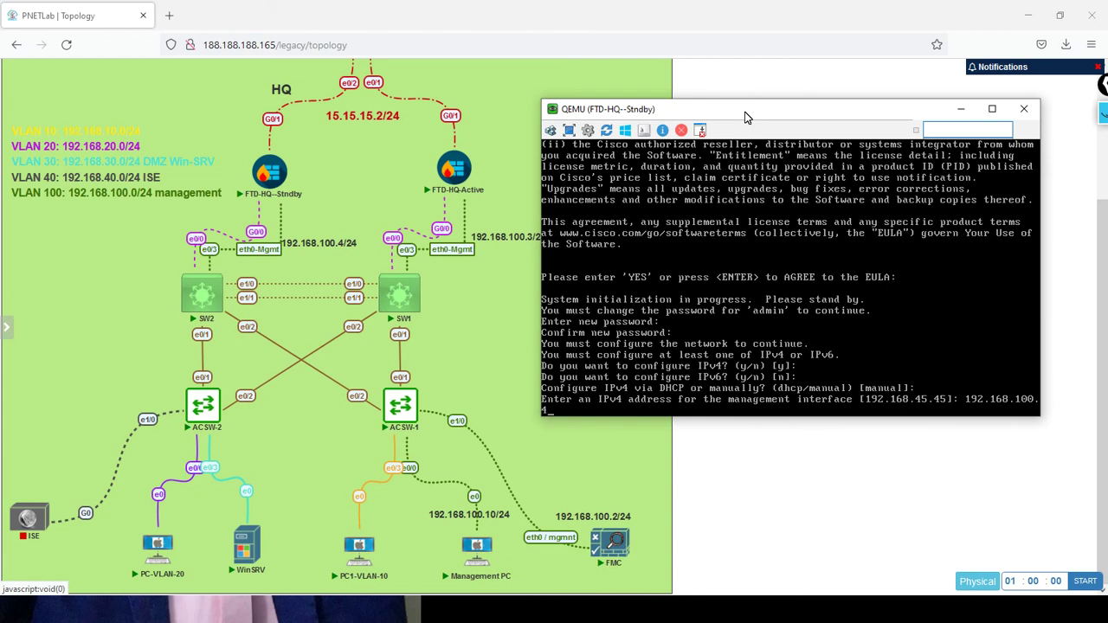
{"action": "key", "text": "Return"}
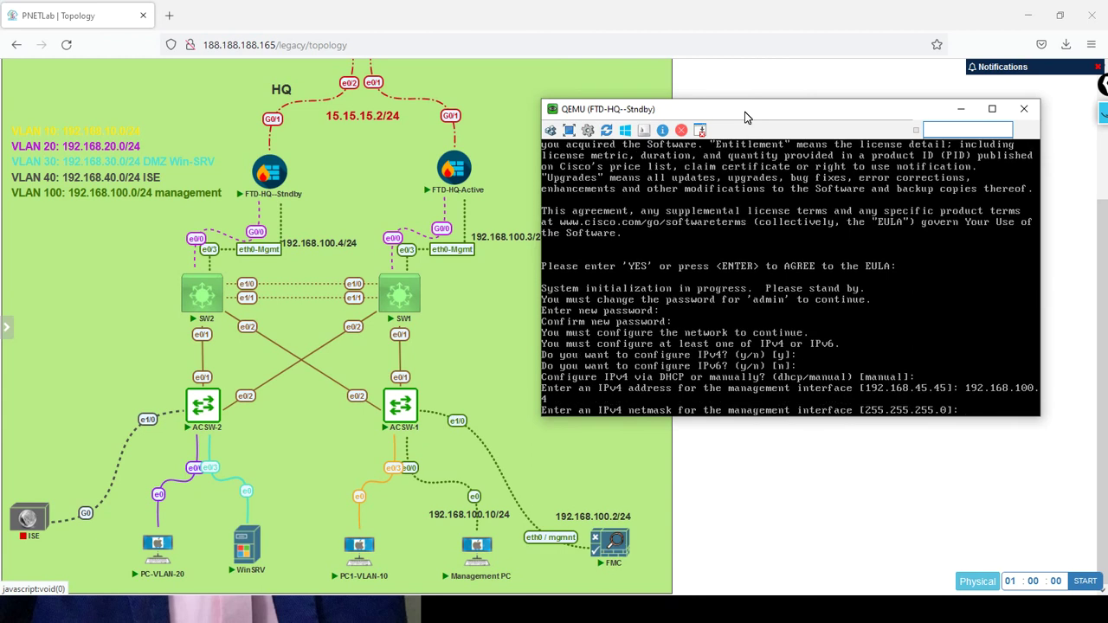
{"action": "key", "text": "Return"}
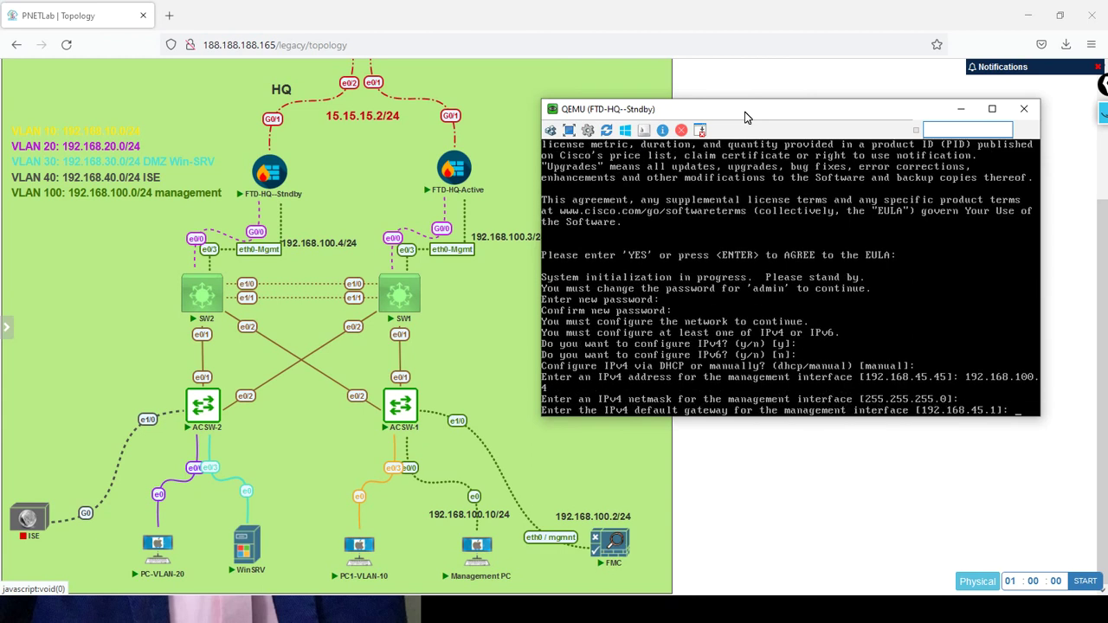
{"action": "type", "text": "192.168"}
{"action": "type", "text": ".100.1"}
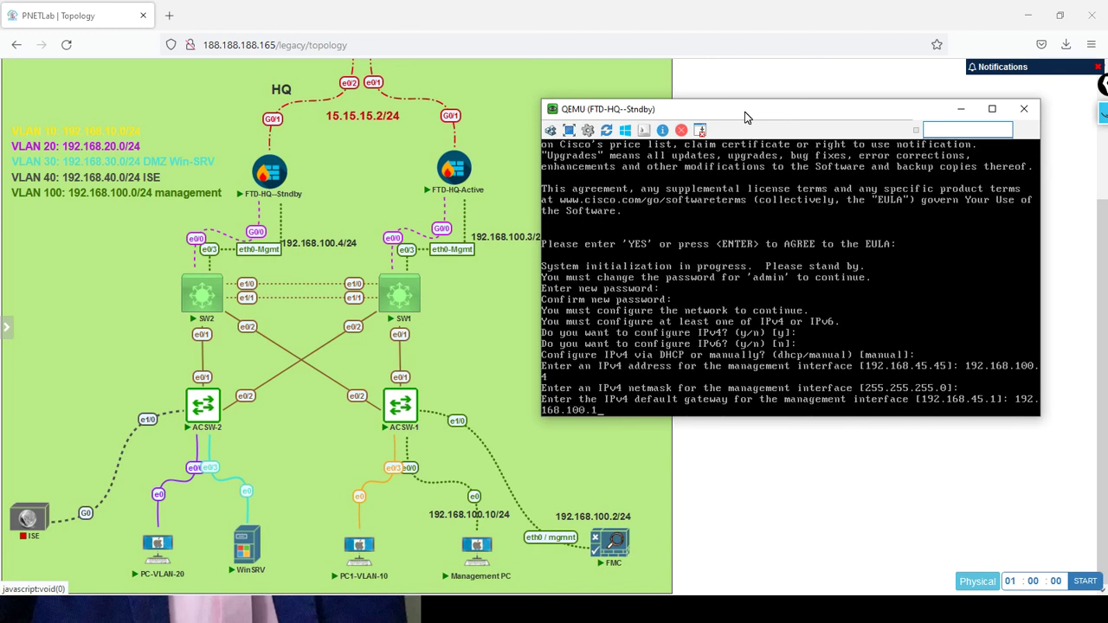
{"action": "key", "text": "Return"}
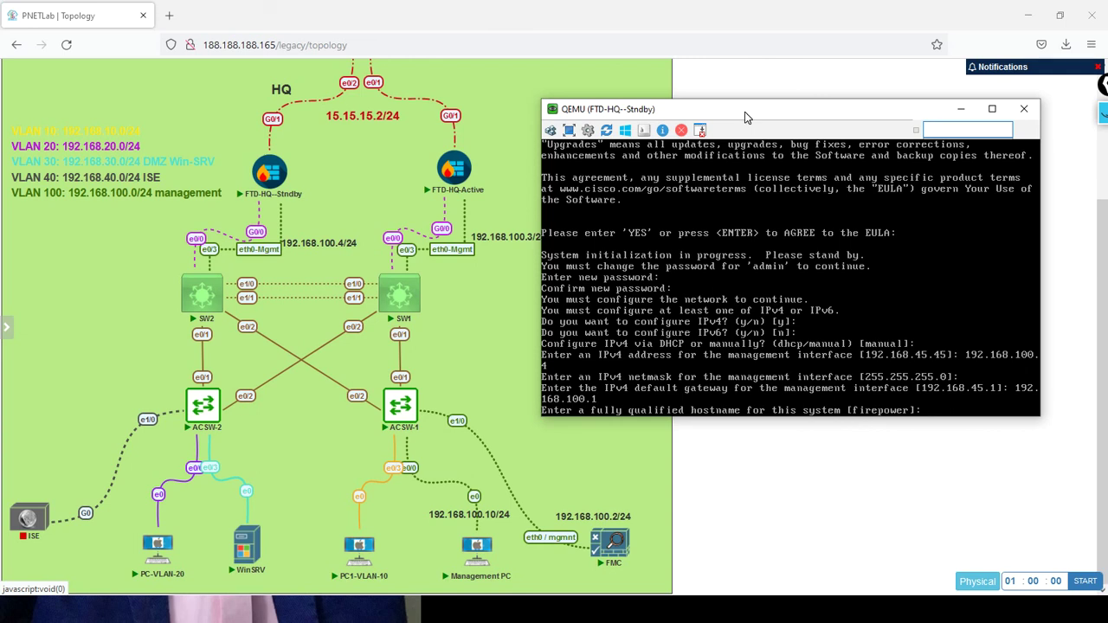
Set hostname FTD-HQ-Standby, DNS 8.8.8.8, domain CCIE.LOCAL and decline local management
{"action": "type", "text": "FTD-HQ-Standby"}
{"action": "key", "text": "Return"}
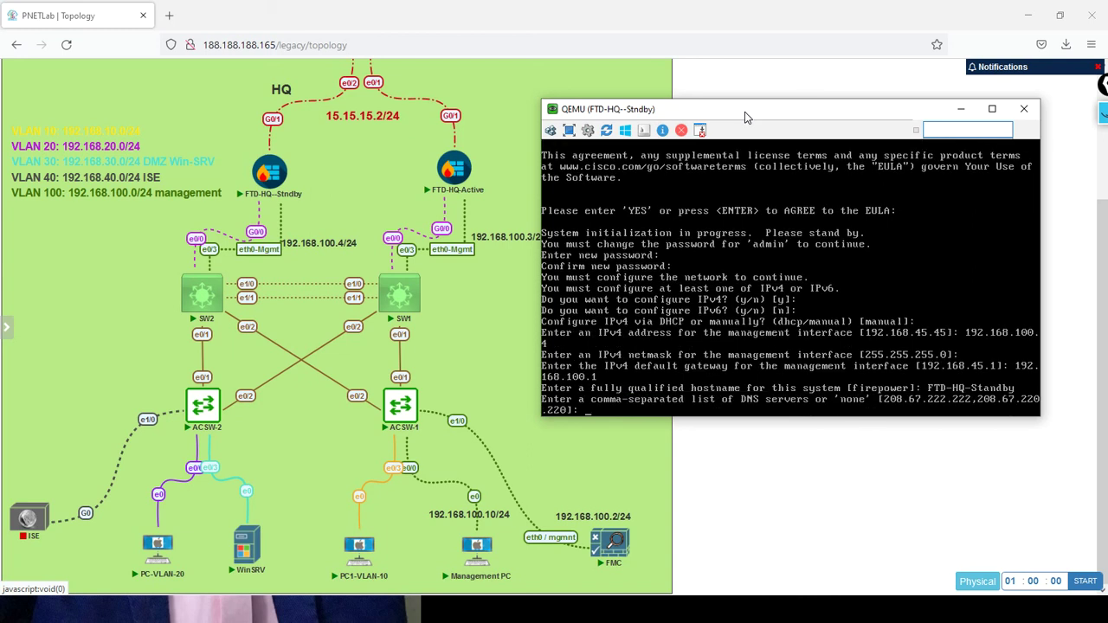
{"action": "type", "text": "8.8.8.8"}
{"action": "key", "text": "Return"}
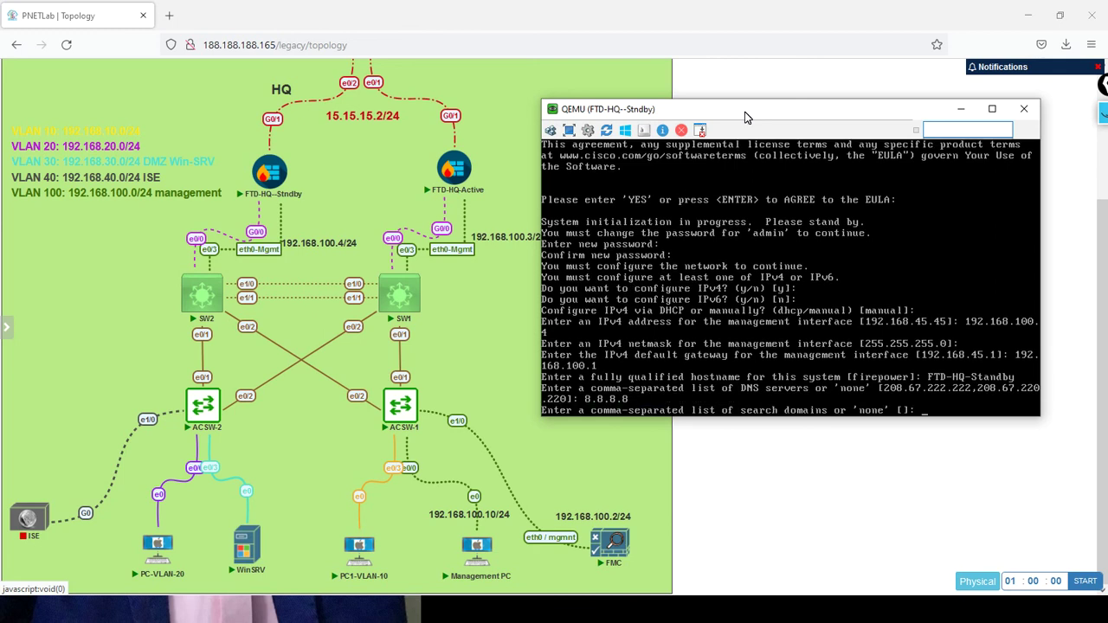
{"action": "type", "text": "CCIE.LOCAL"}
{"action": "key", "text": "Return"}
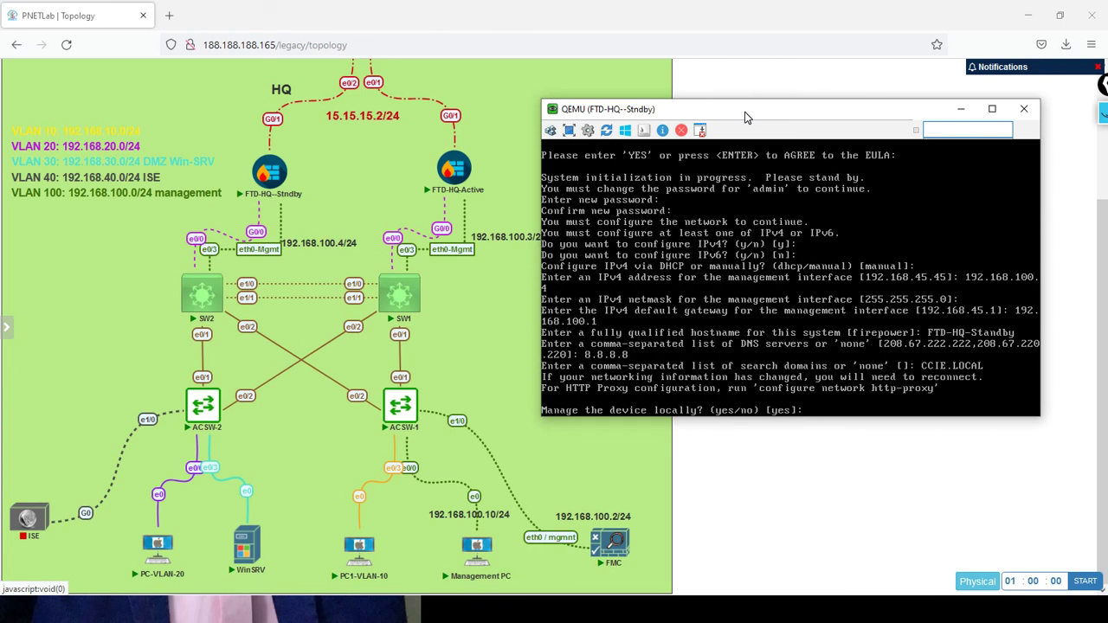
{"action": "type", "text": "no"}
{"action": "key", "text": "Return"}
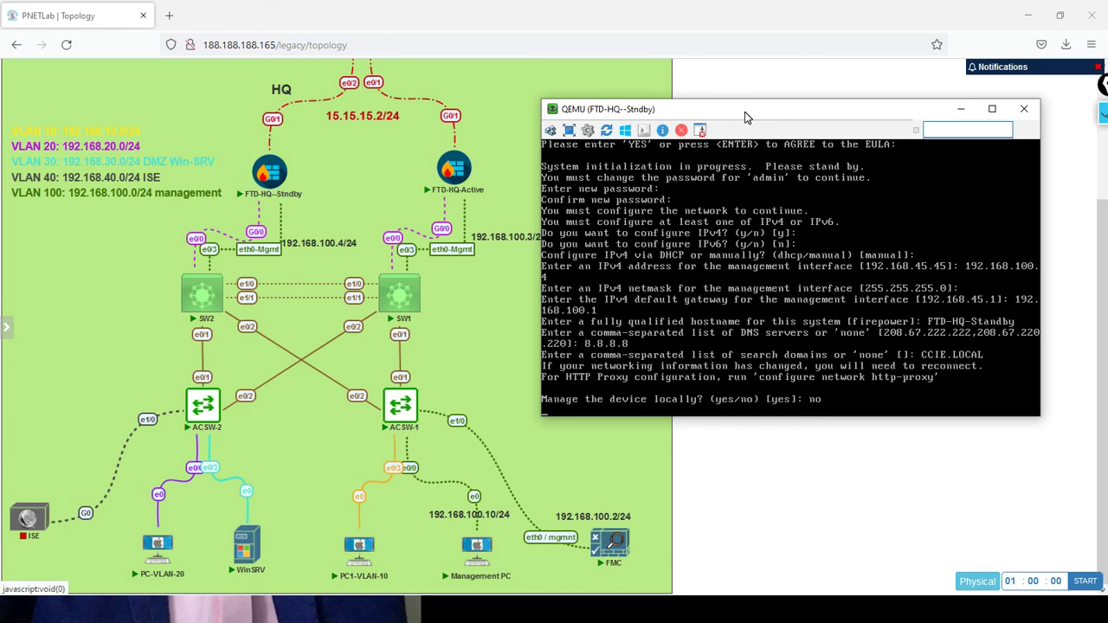
{"action": "key", "text": "Return"}
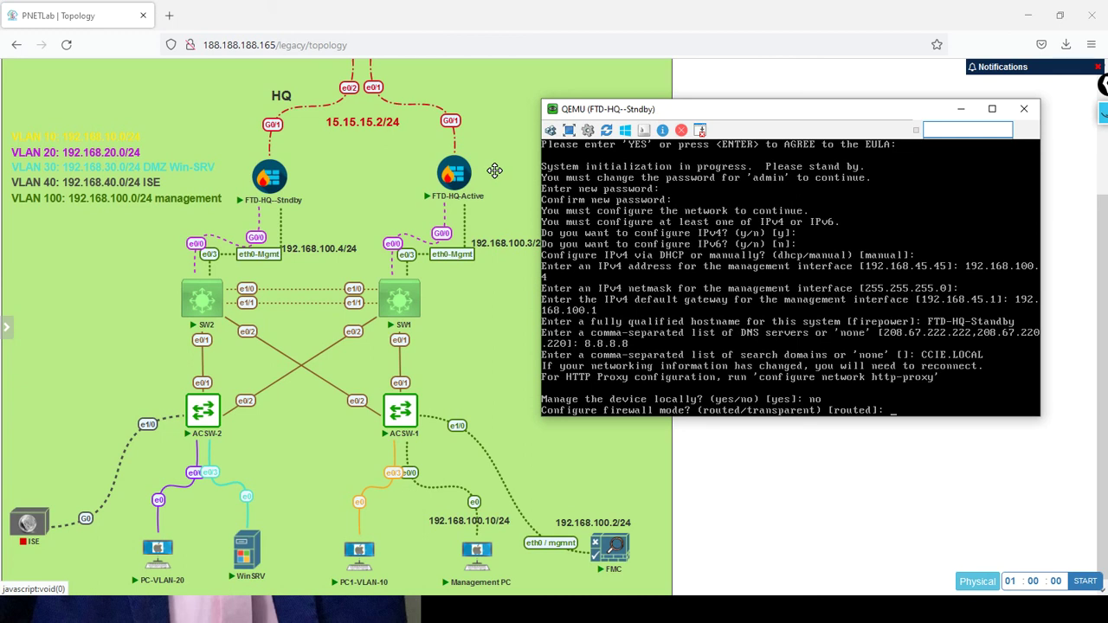
Keep routed mode and run 'configure manager add 192.168.100.2' with the registration key
{"action": "key", "text": "Return"}
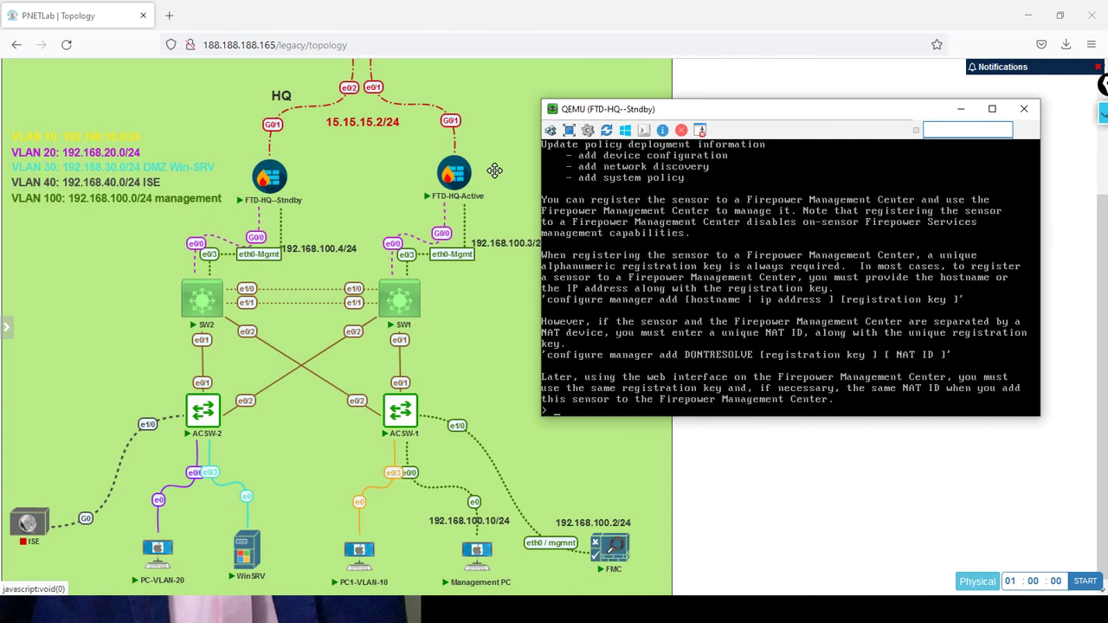
{"action": "type", "text": "onfigure manager add 192.168.100.2"}
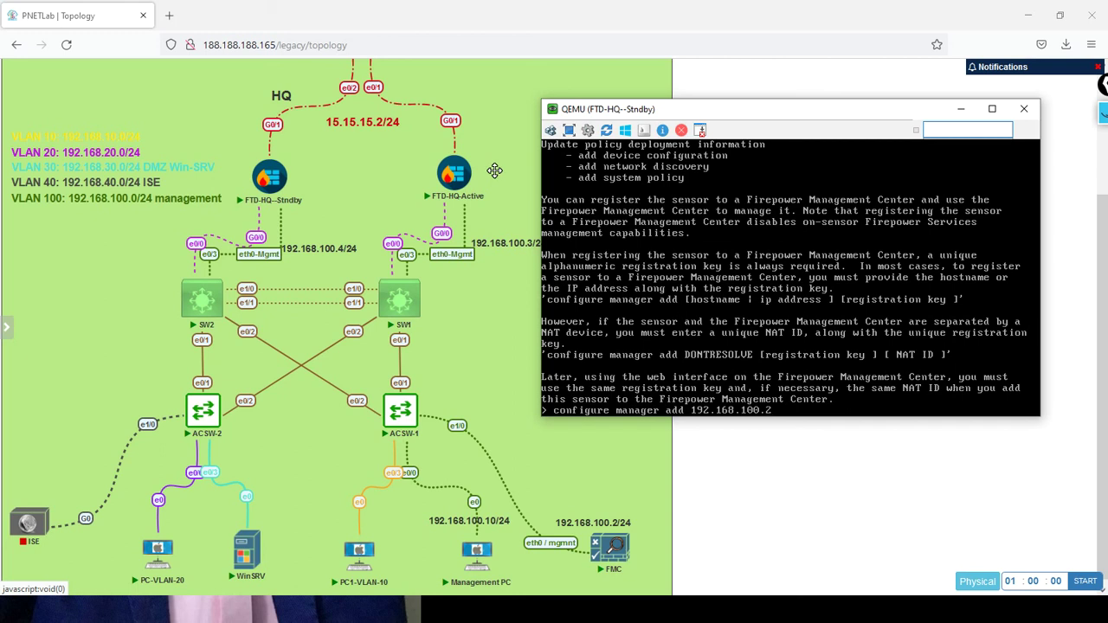
{"action": "type", "text": " admin123"}
{"action": "key", "text": "Return"}
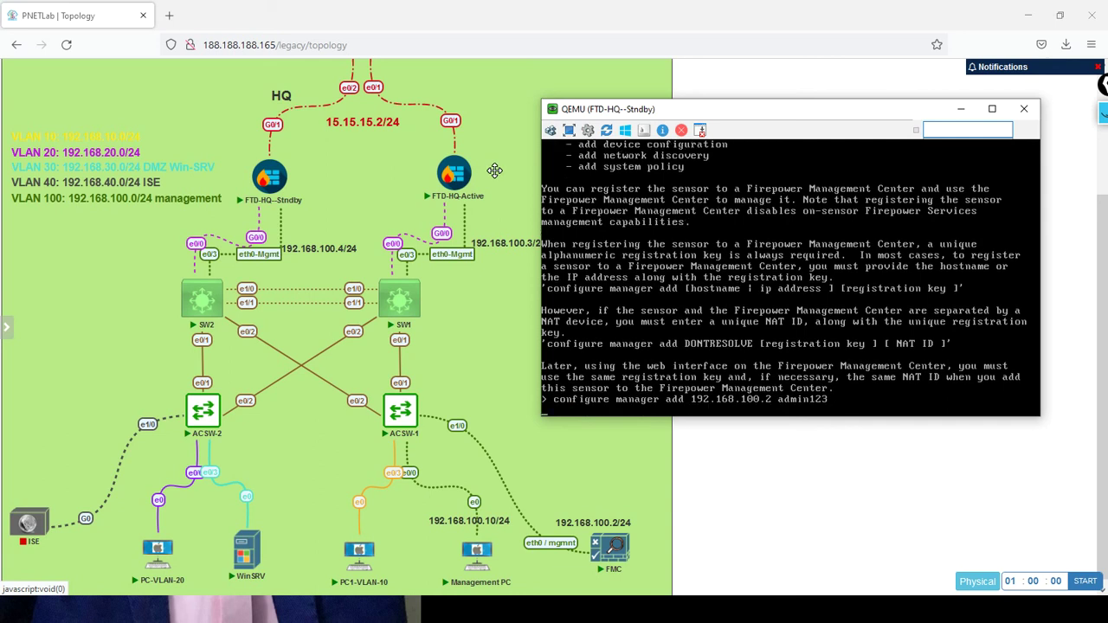
Open the FMC node's console in ultravnc_wrapper to view its boot messages, then minimize it
{"action": "left_click", "coordinate": [612, 552]}
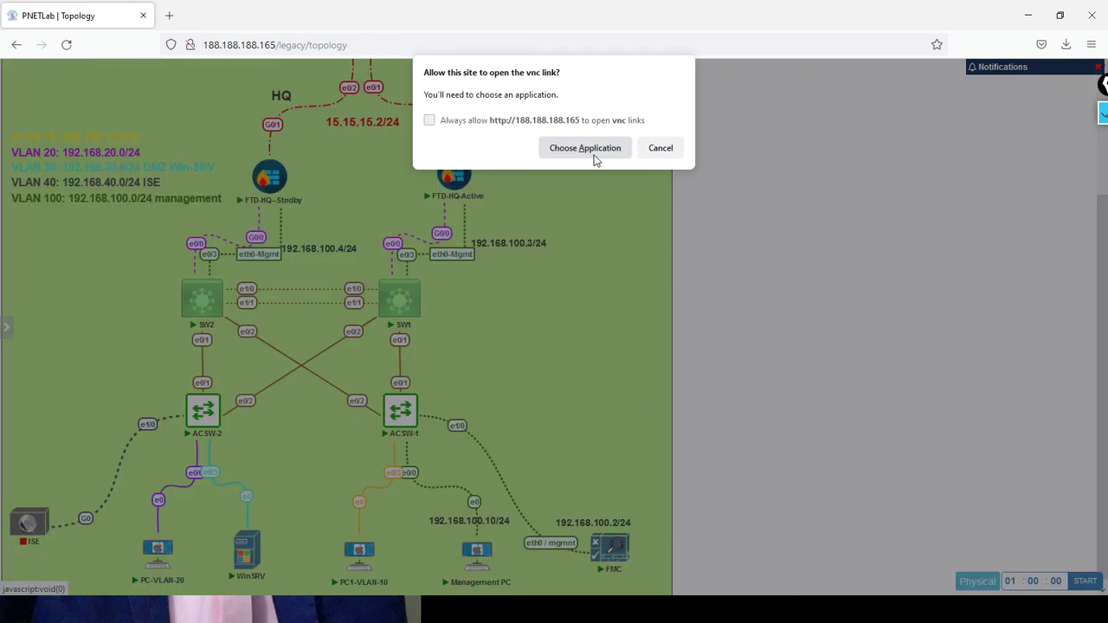
{"action": "left_click", "coordinate": [591, 150]}
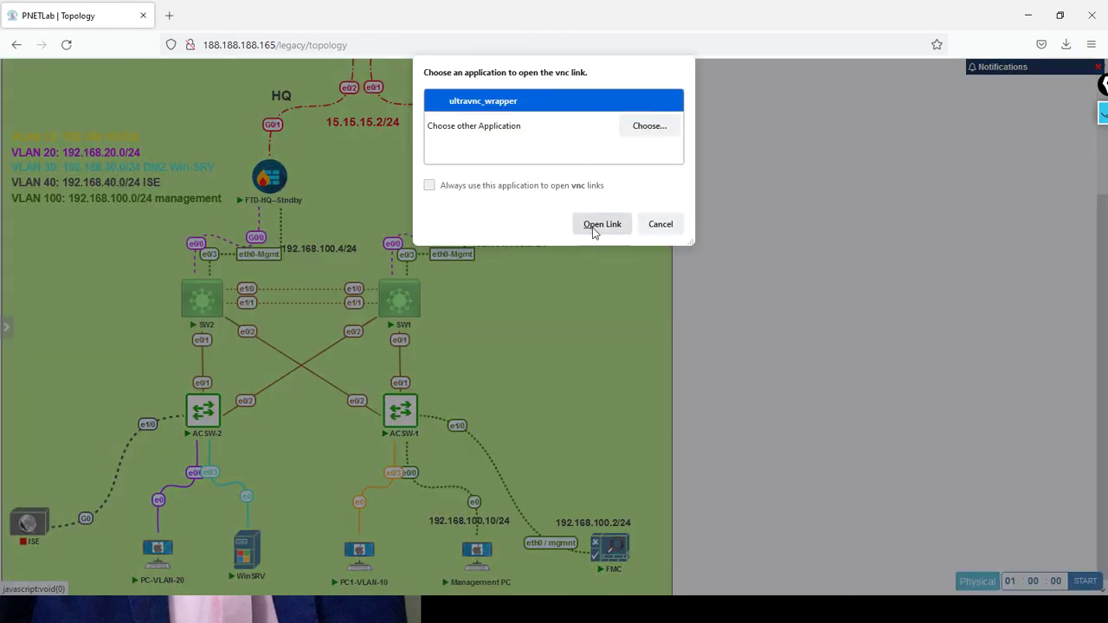
{"action": "left_click", "coordinate": [594, 226]}
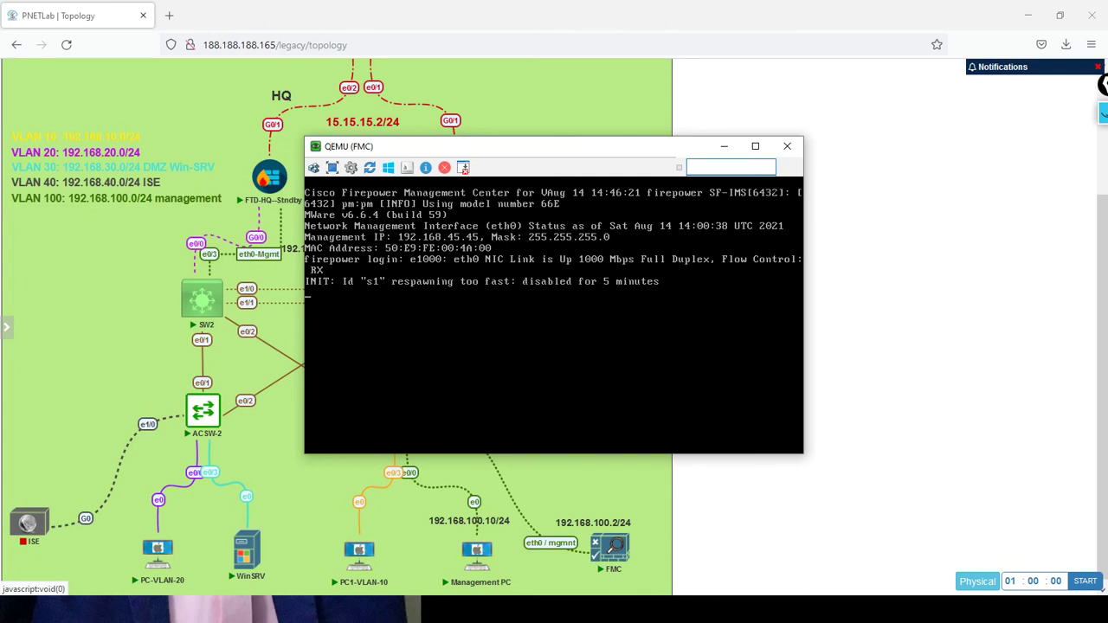
{"action": "left_click", "coordinate": [723, 147]}
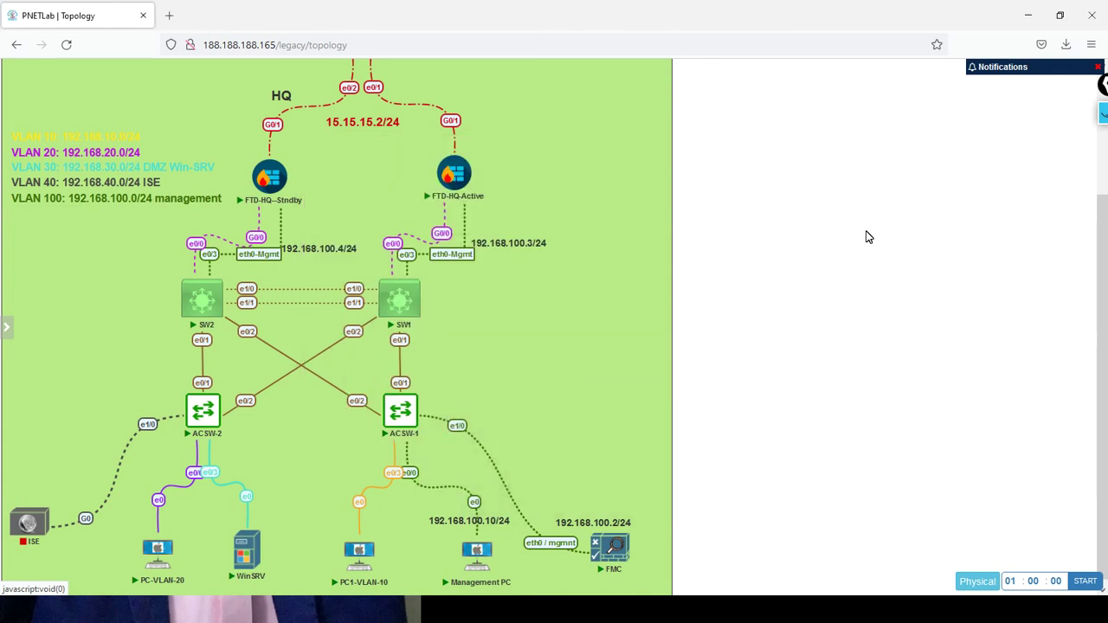